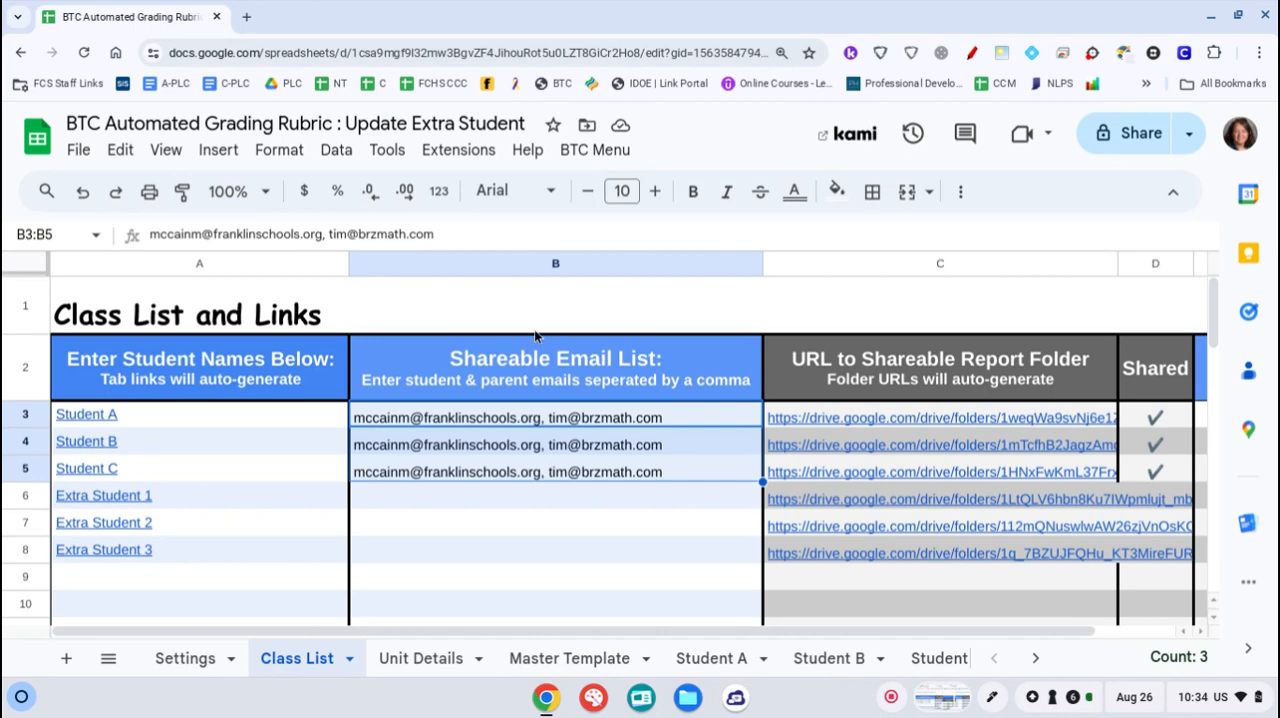
pyautogui.moveTo(185, 479)
pyautogui.moveTo(303, 481)
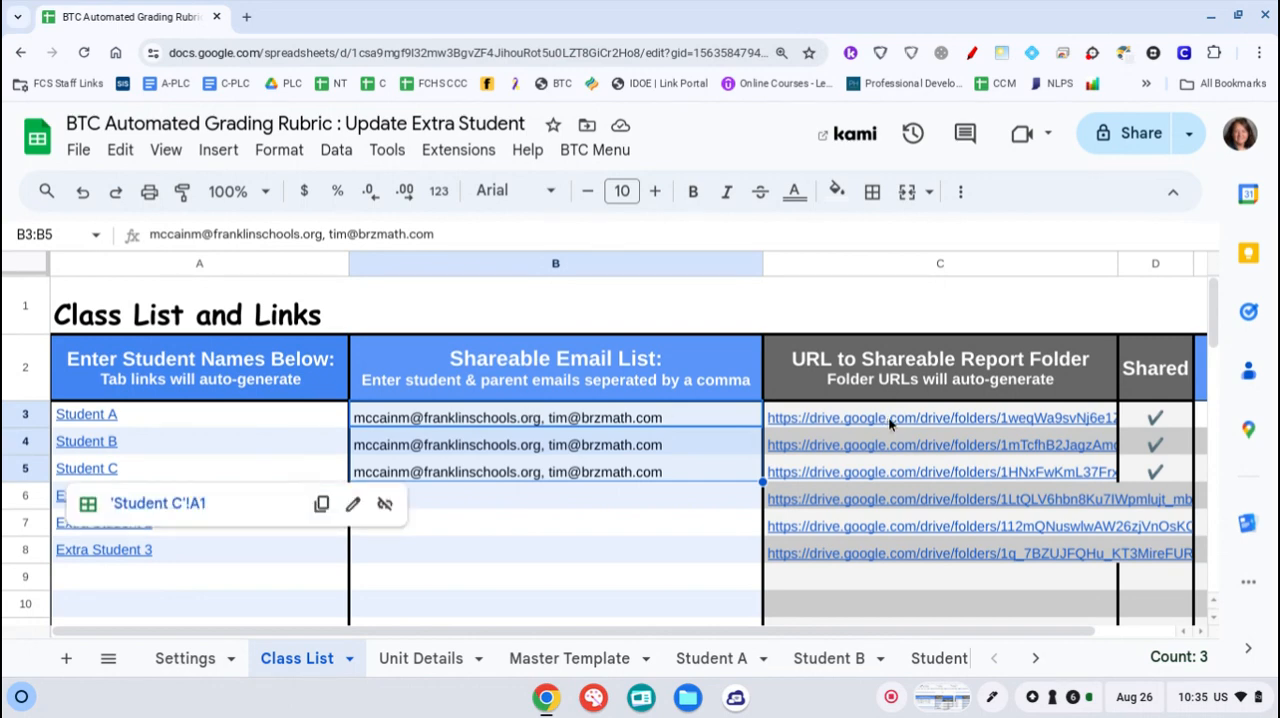
pyautogui.moveTo(888, 416)
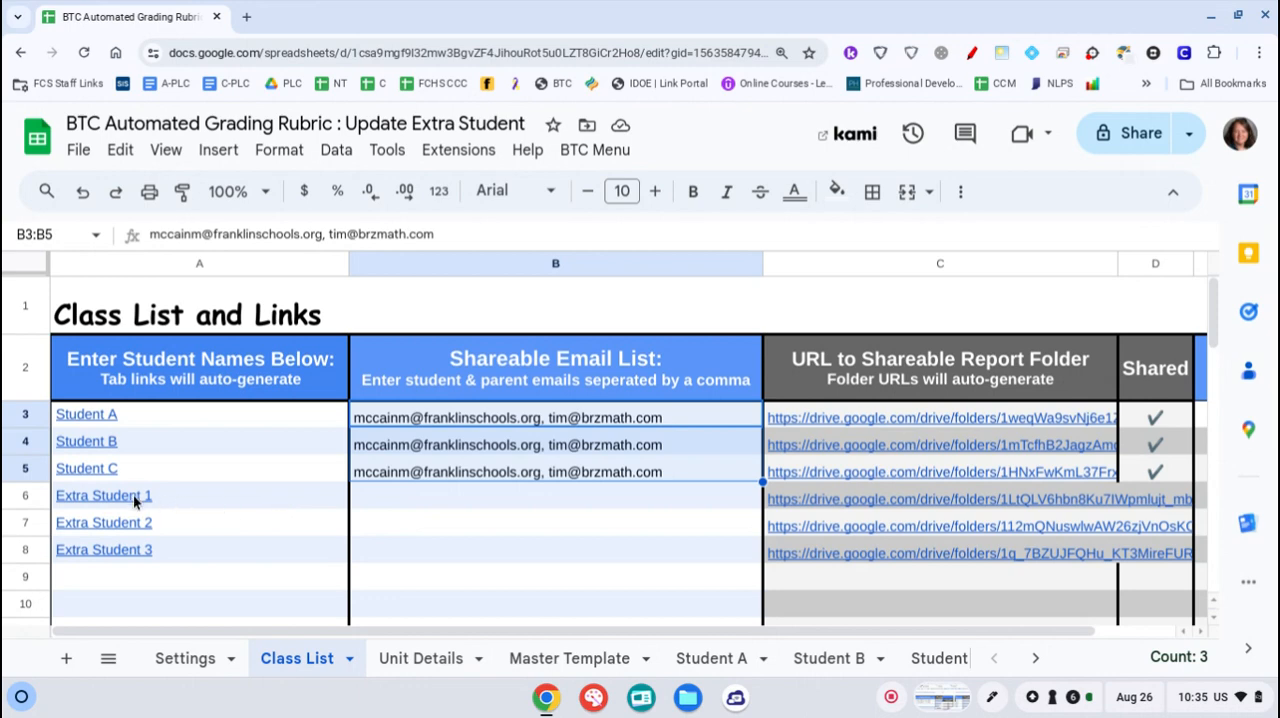
# Change the display text of the Extra Student 1 link in cell A6 to "New Student", keeping its link target
pyautogui.moveTo(134, 499)
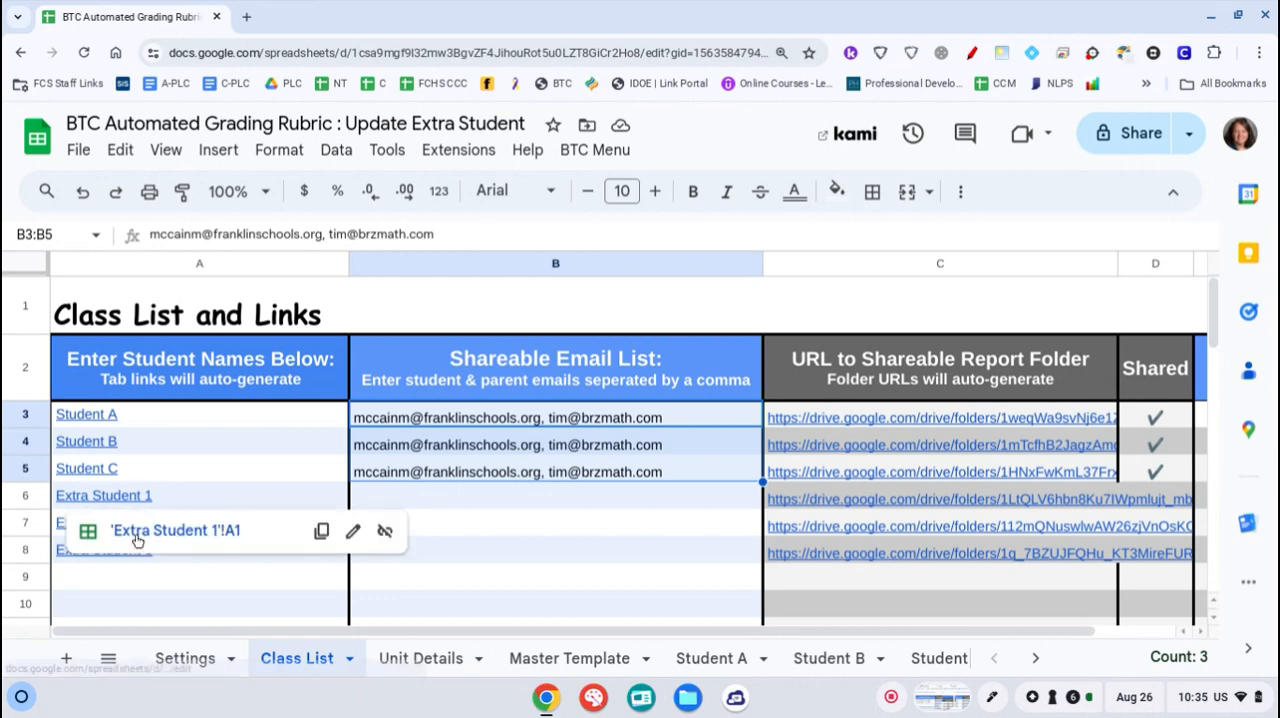
pyautogui.click(353, 536)
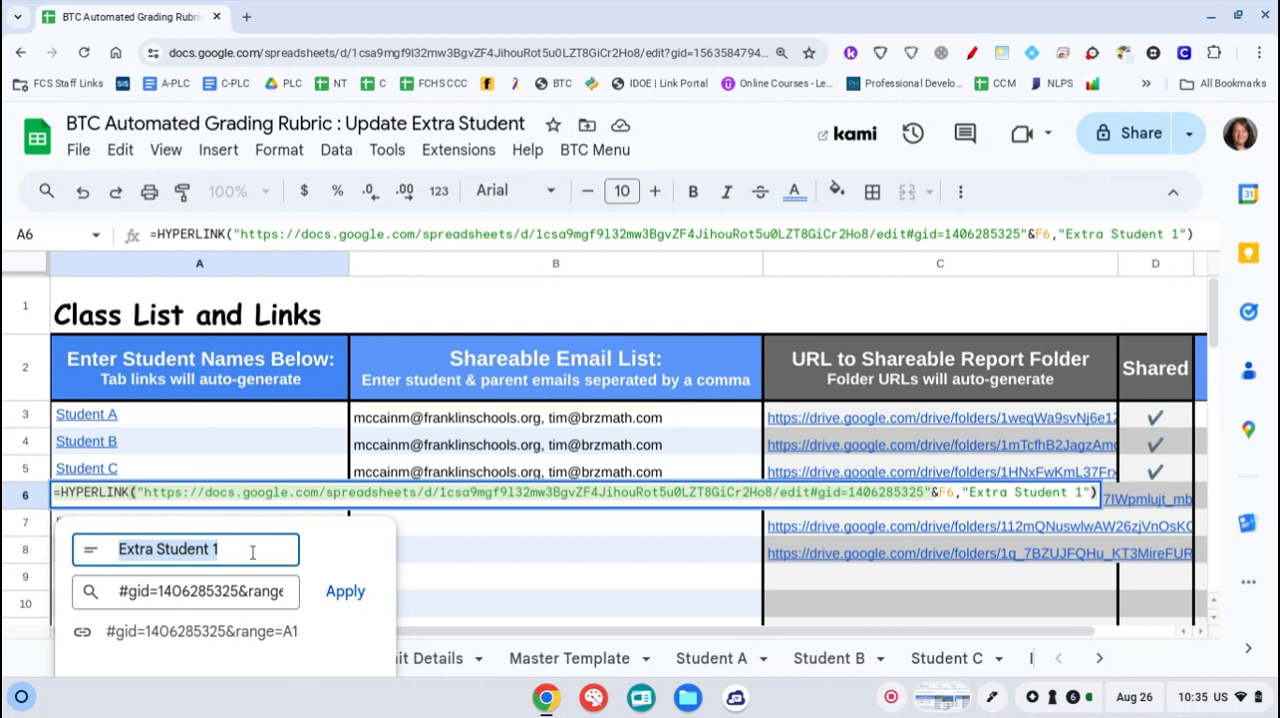
pyautogui.write('New')
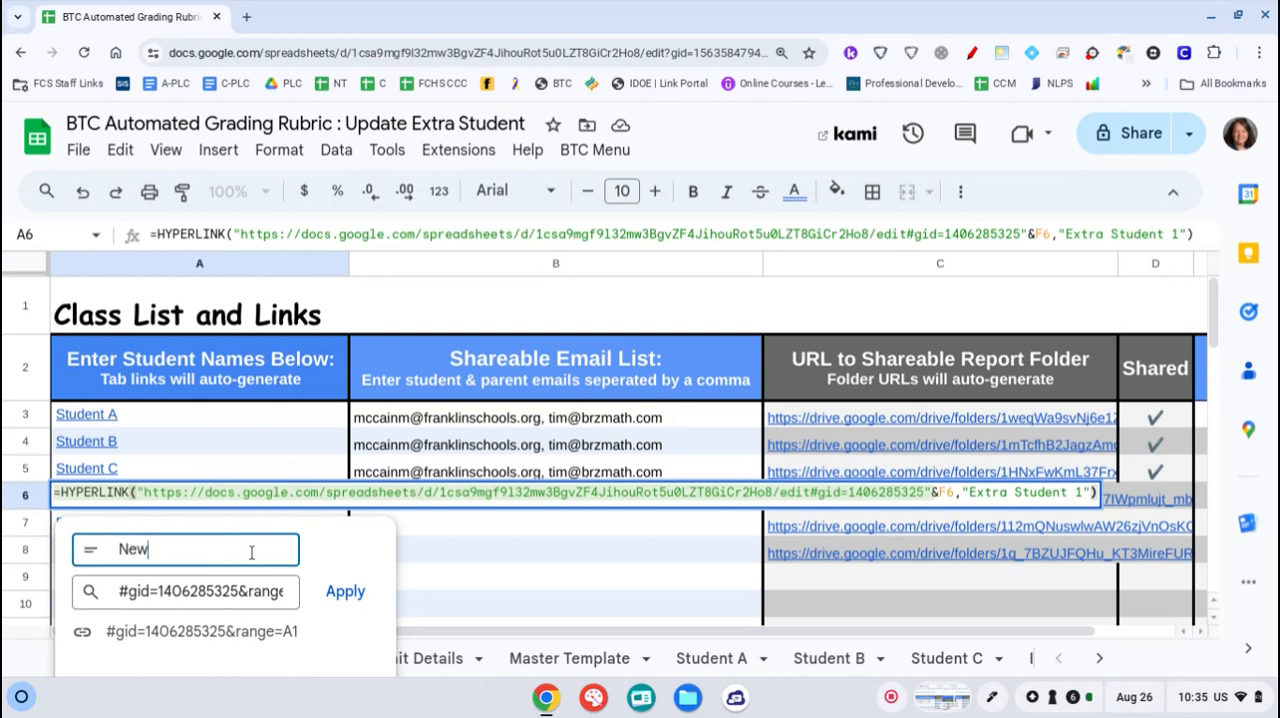
pyautogui.write(' Student')
pyautogui.press('BackSpace')
pyautogui.press('BackSpace')
pyautogui.write('nt')
pyautogui.click(343, 592)
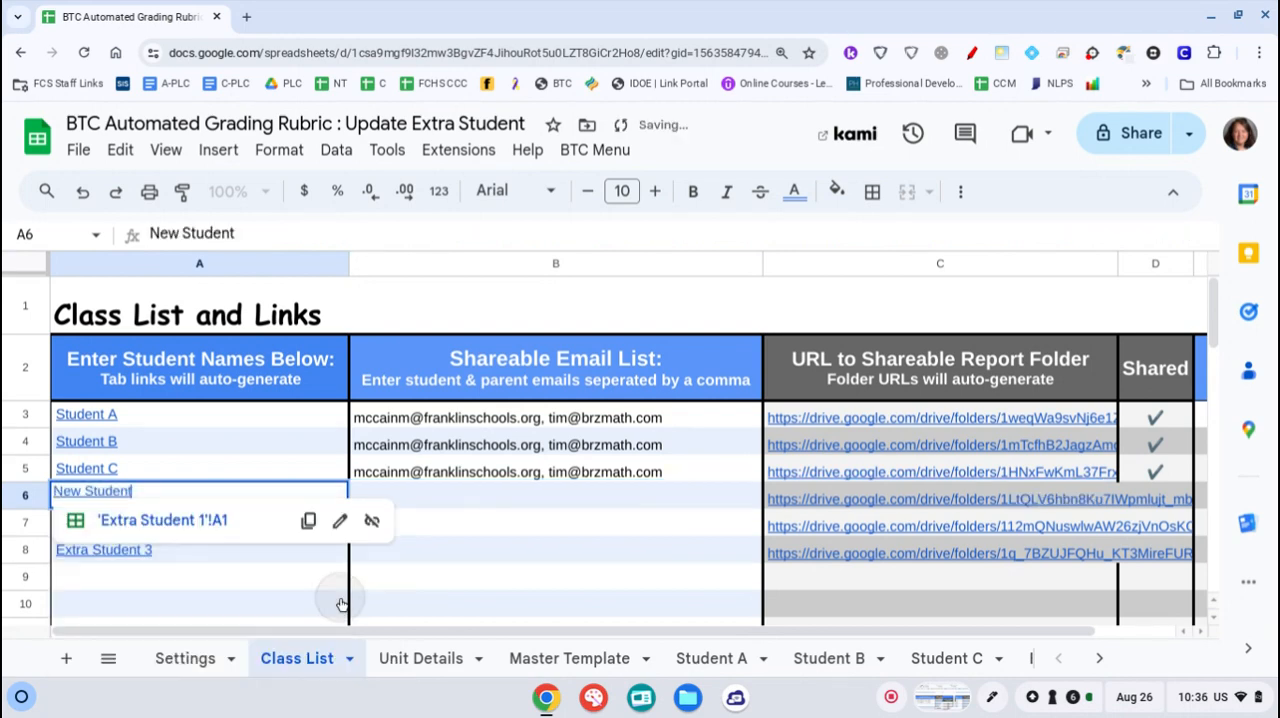
pyautogui.click(540, 573)
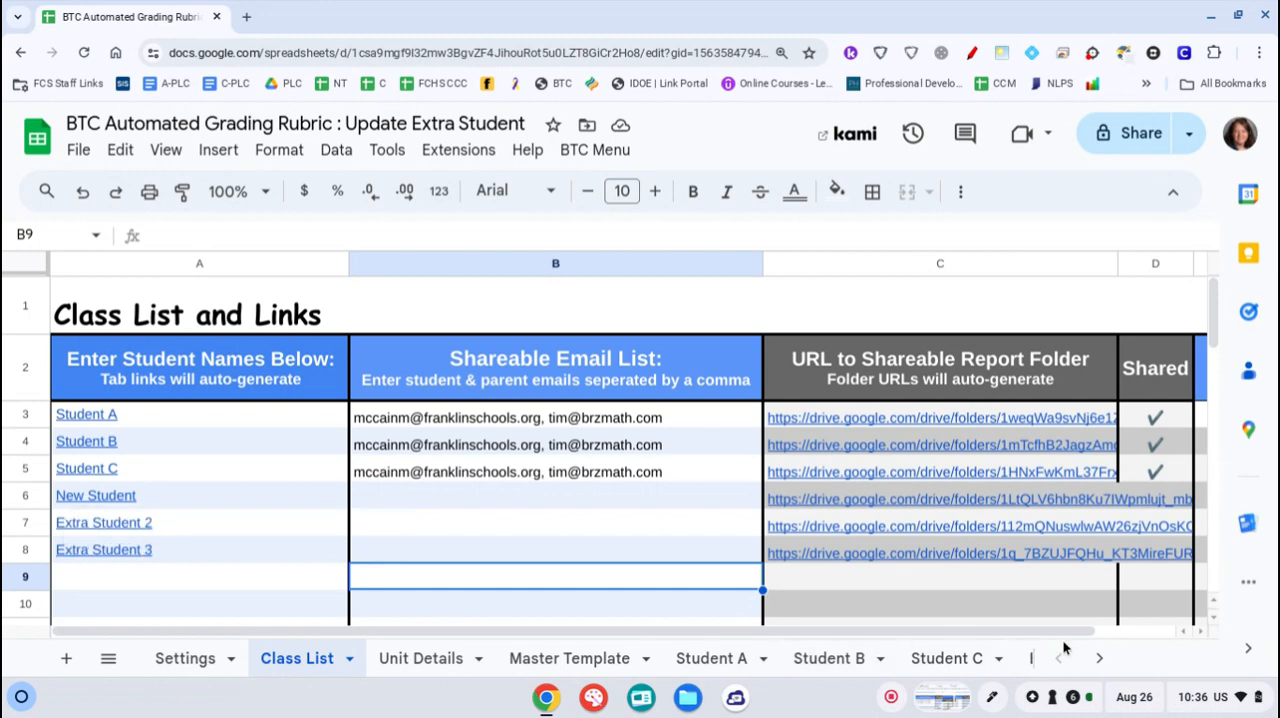
# Rename the Extra Student 1 sheet to "New Student"
pyautogui.click(1100, 663)
pyautogui.click(1100, 663)
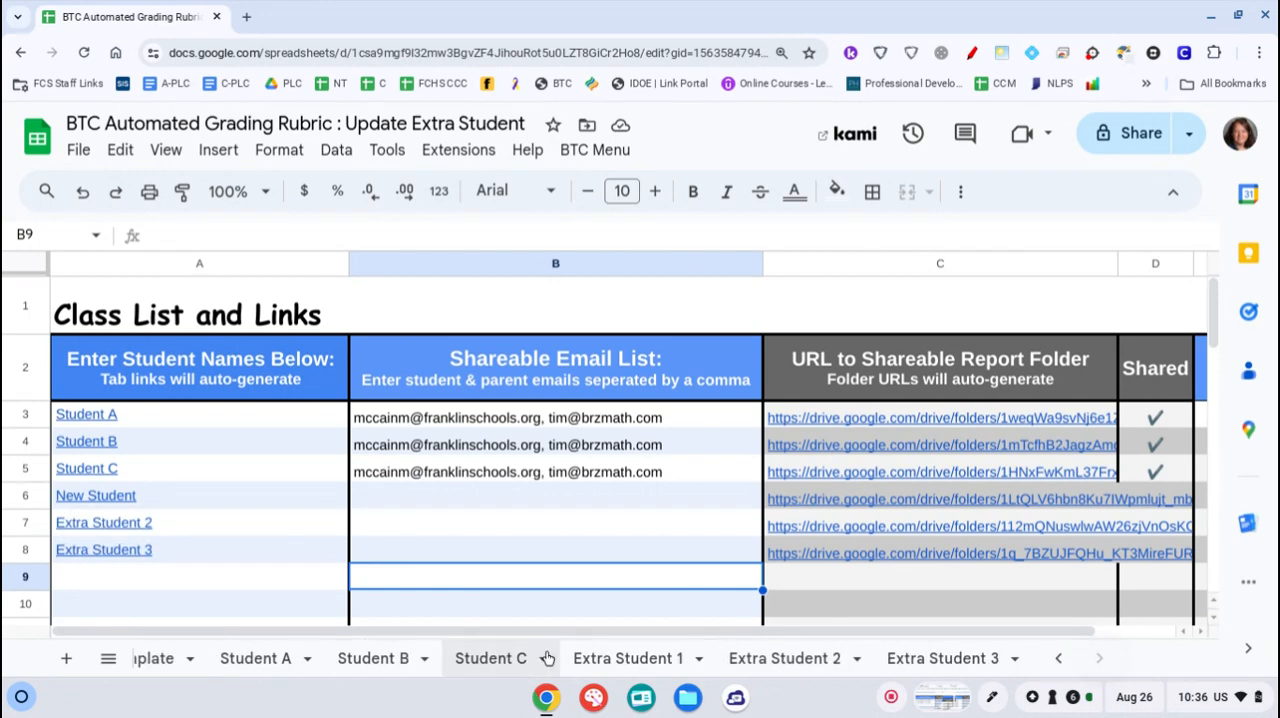
pyautogui.rightClick(612, 660)
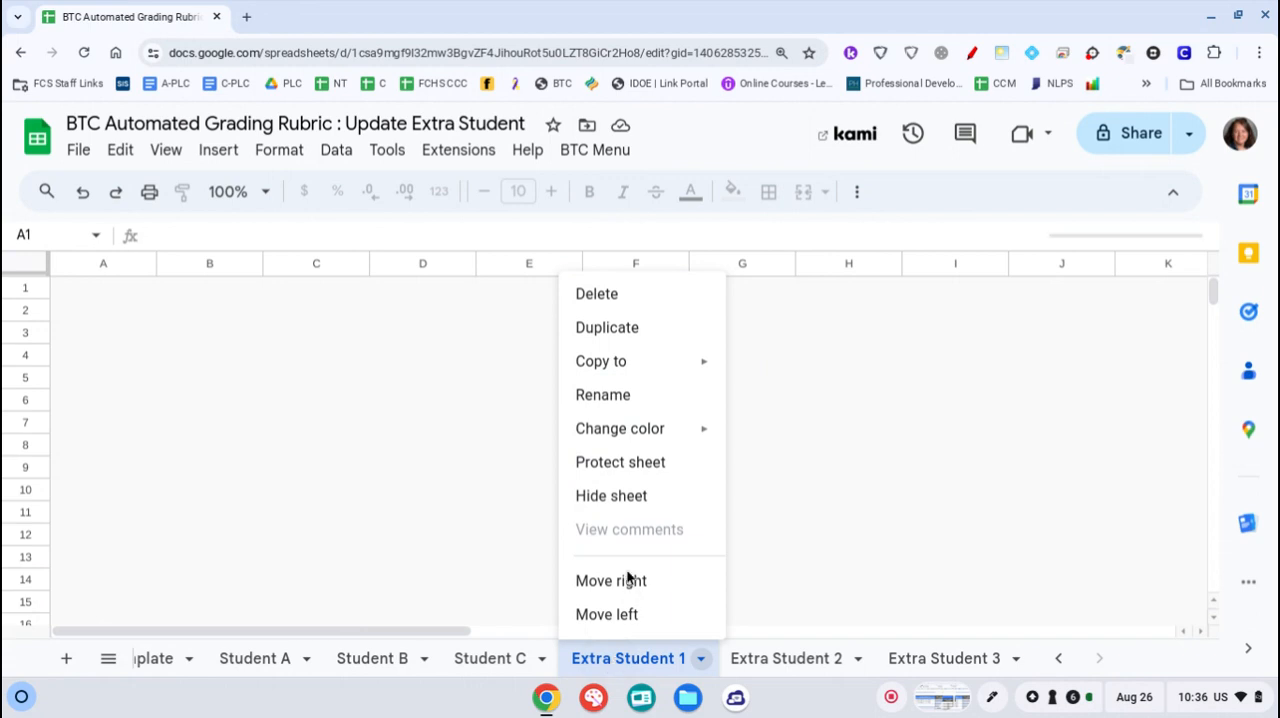
pyautogui.click(624, 401)
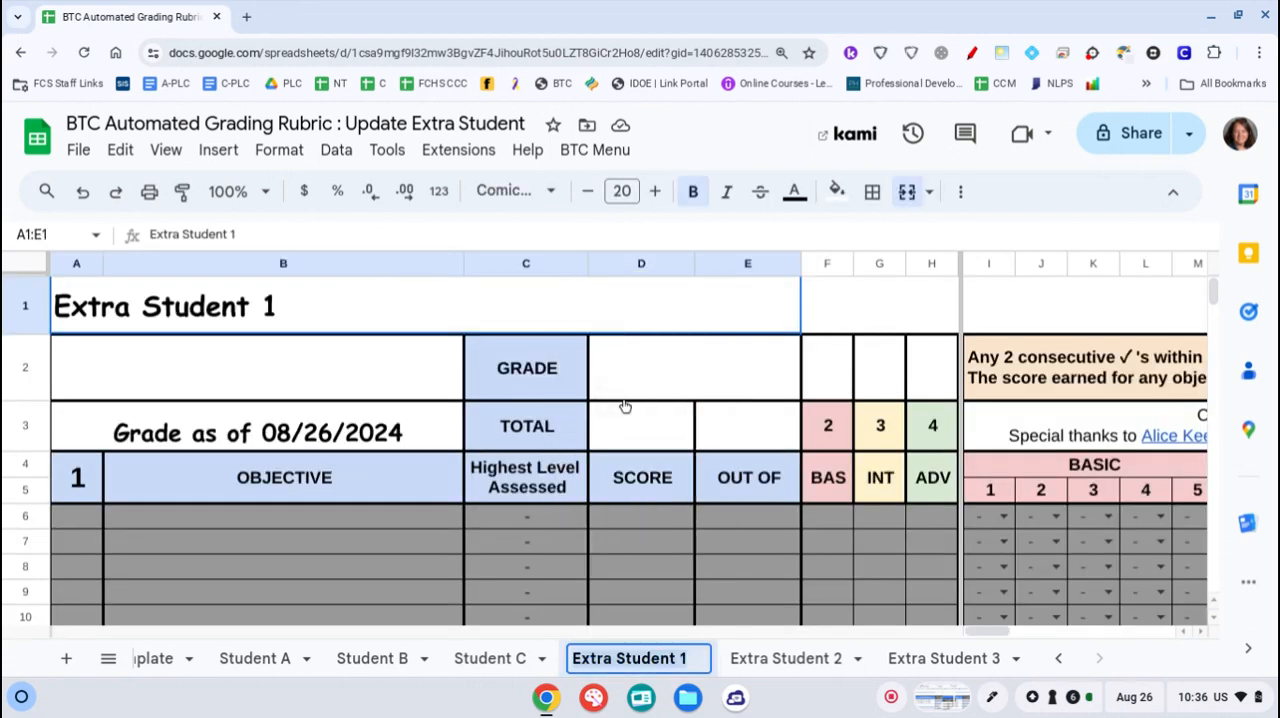
pyautogui.write('New St')
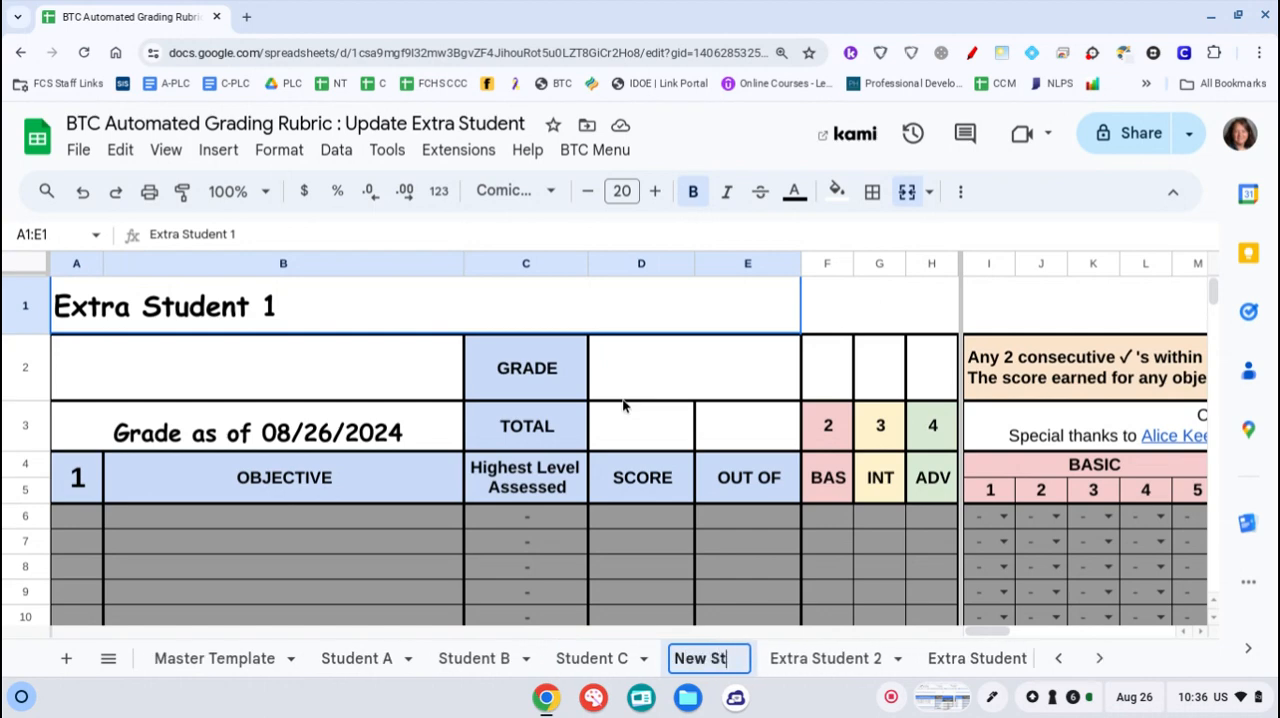
pyautogui.write('udent')
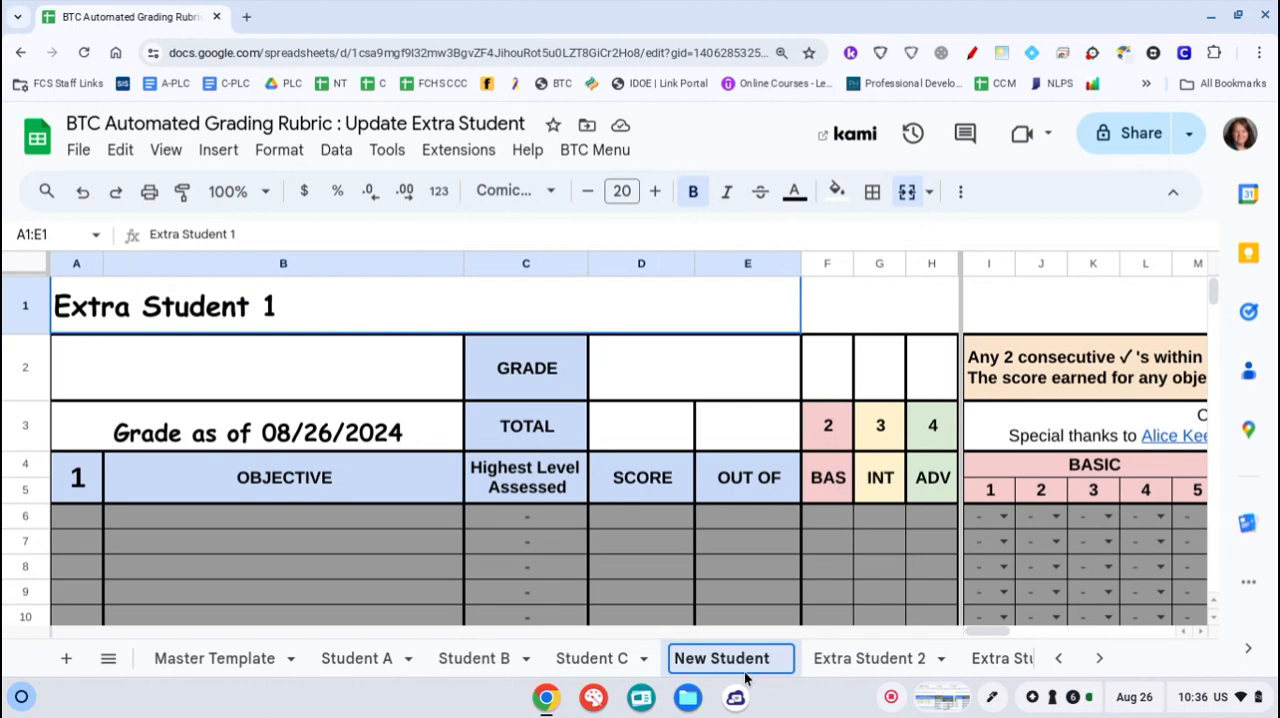
# Replace the title in merged cell A1:E1 of the student's sheet with "New Student"
pyautogui.click(226, 318)
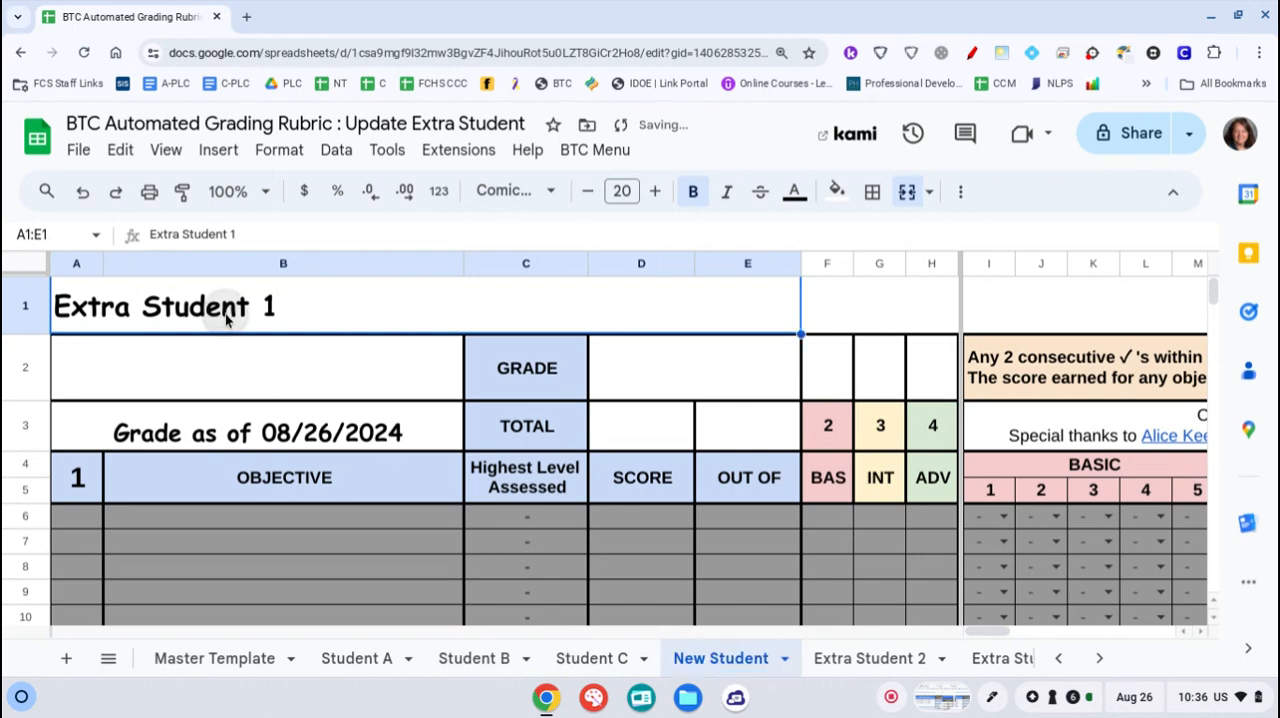
pyautogui.doubleClick(279, 313)
pyautogui.moveTo(281, 315); pyautogui.dragTo(55, 305)
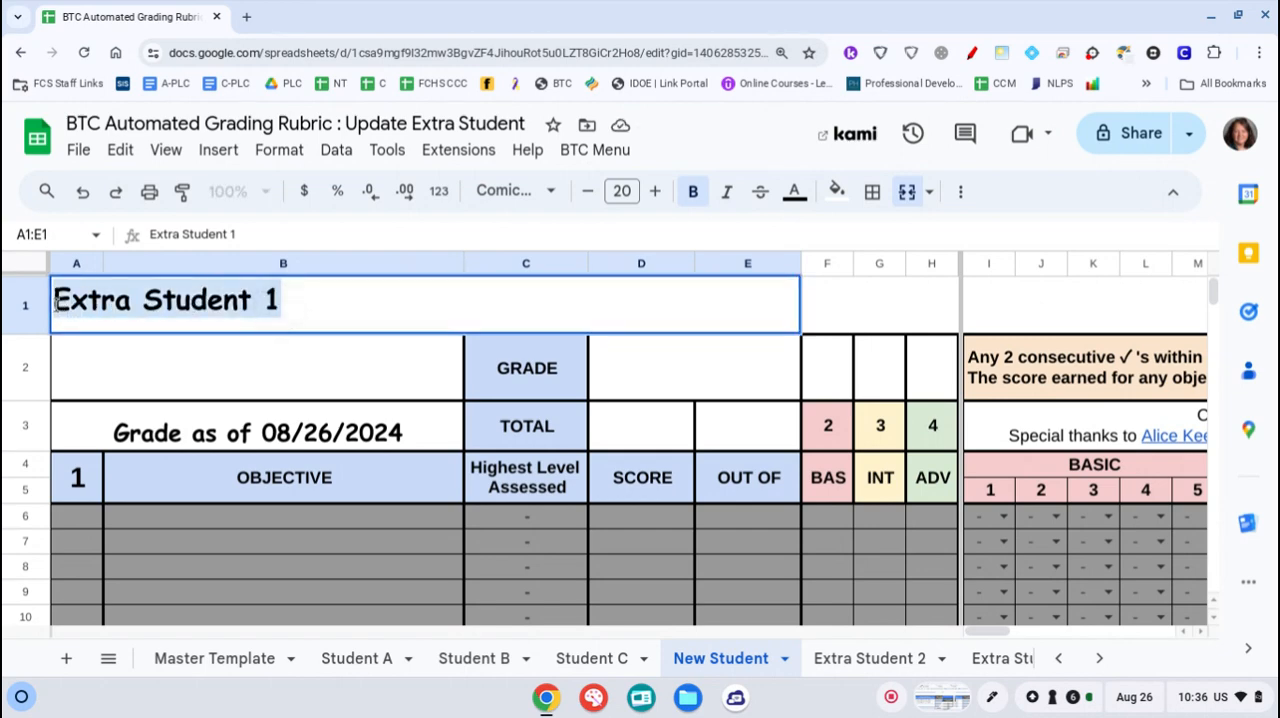
pyautogui.write('New S')
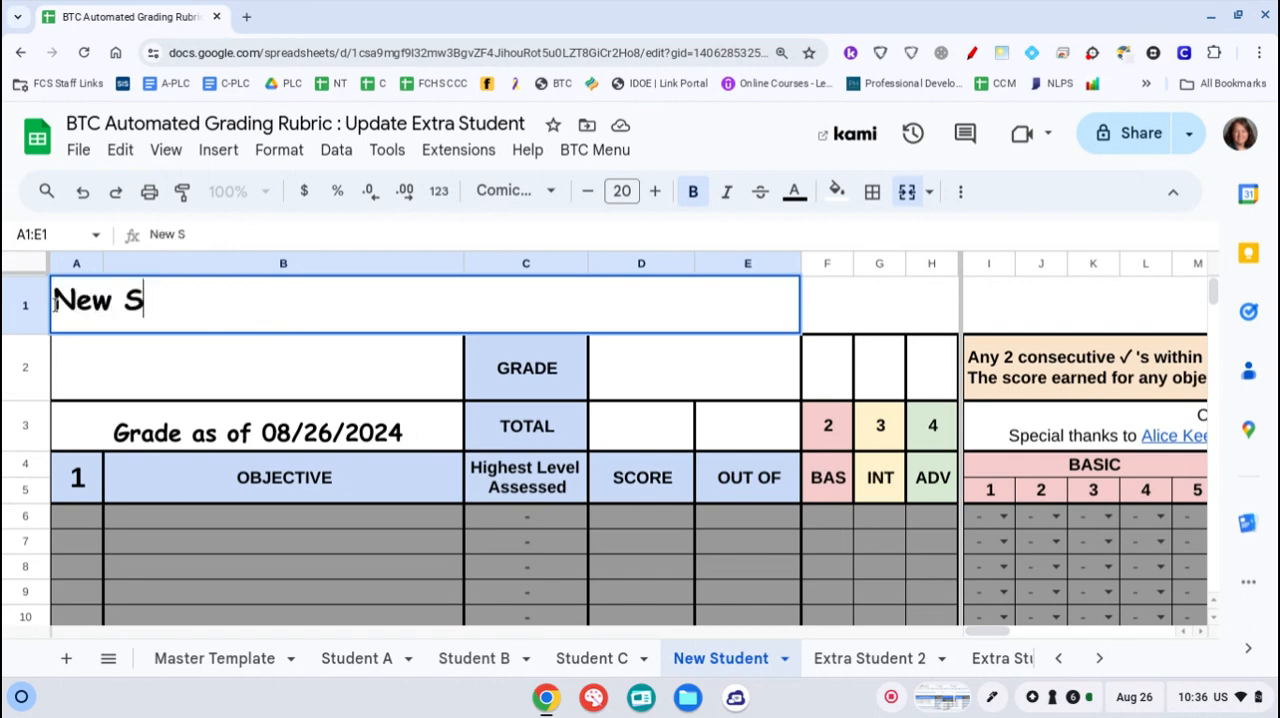
pyautogui.write('tudnet')
pyautogui.press('BackSpace')
pyautogui.press('BackSpace')
pyautogui.press('BackSpace')
pyautogui.write('ent')
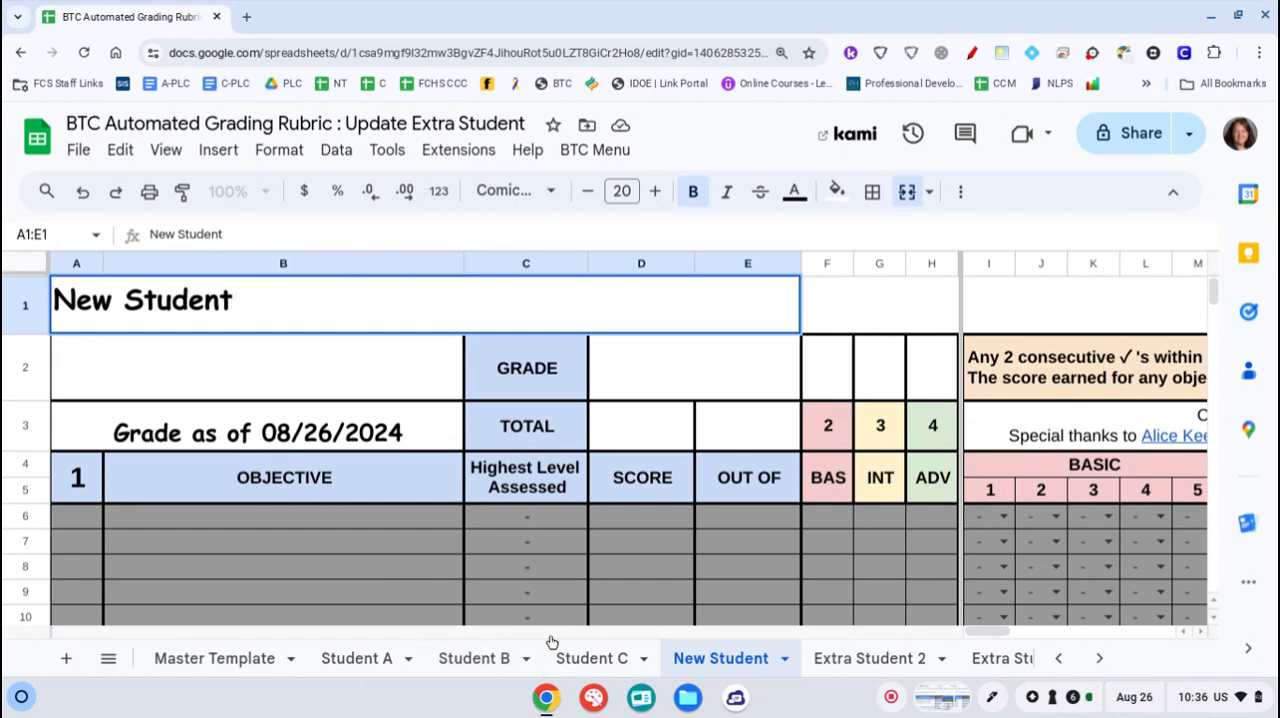
# Return to the Class List sheet and open New Student's report folder in Google Drive from the URL in C6
pyautogui.click(1058, 653)
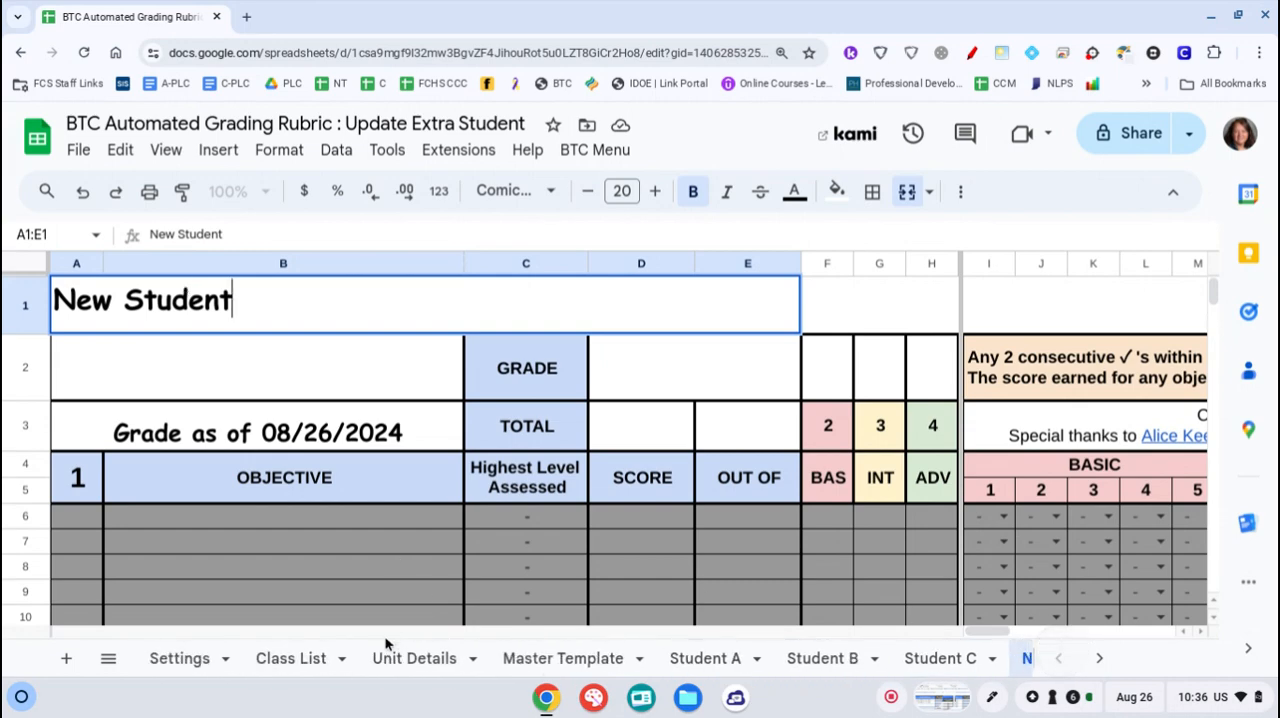
pyautogui.click(300, 658)
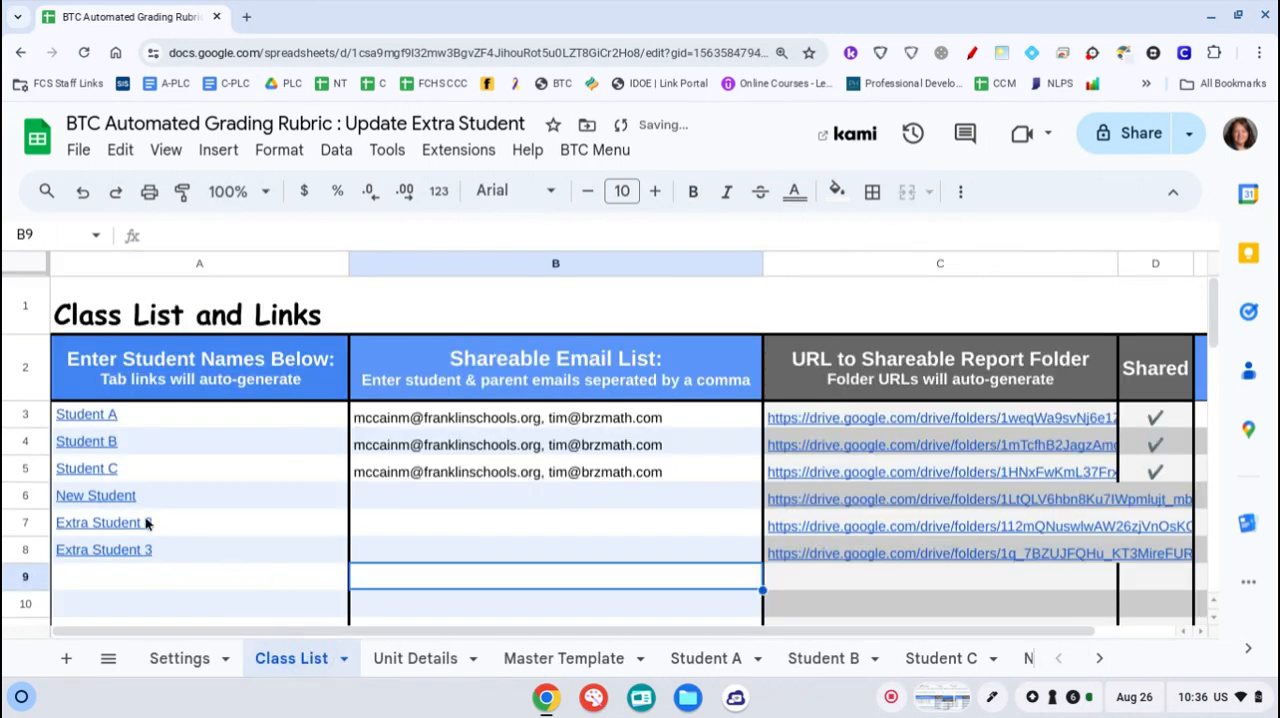
pyautogui.moveTo(137, 494)
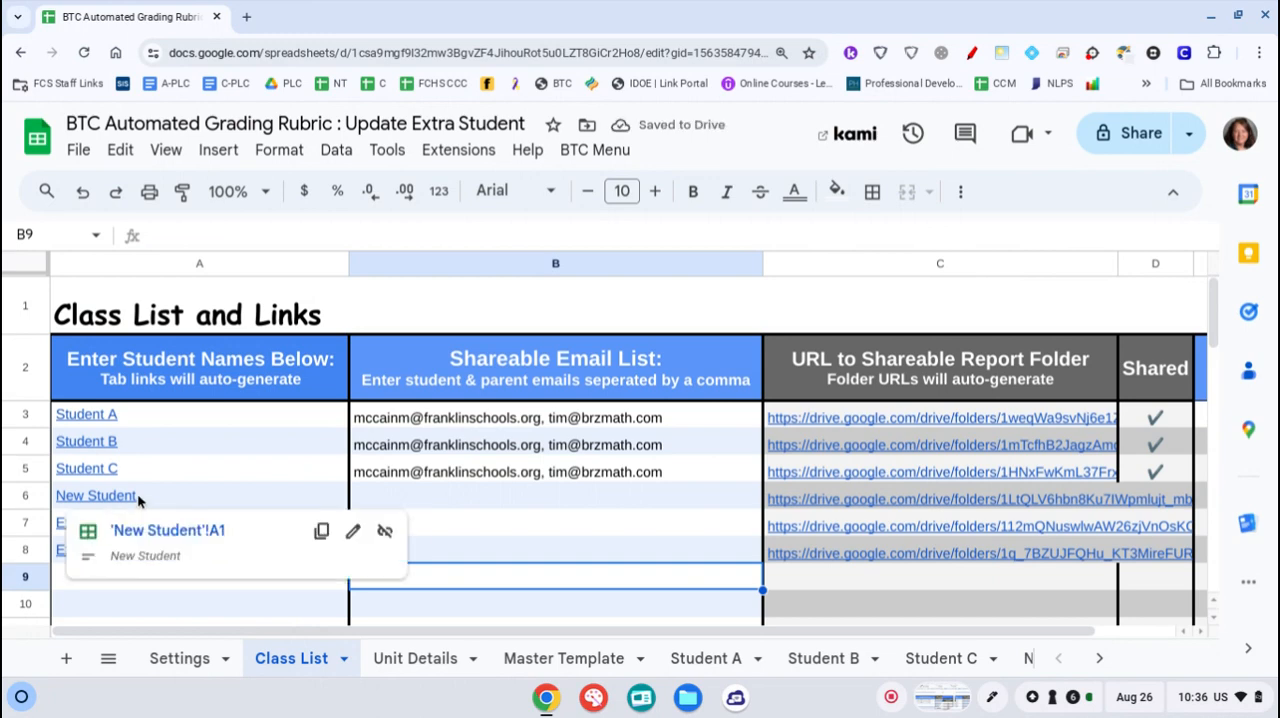
pyautogui.click(815, 505)
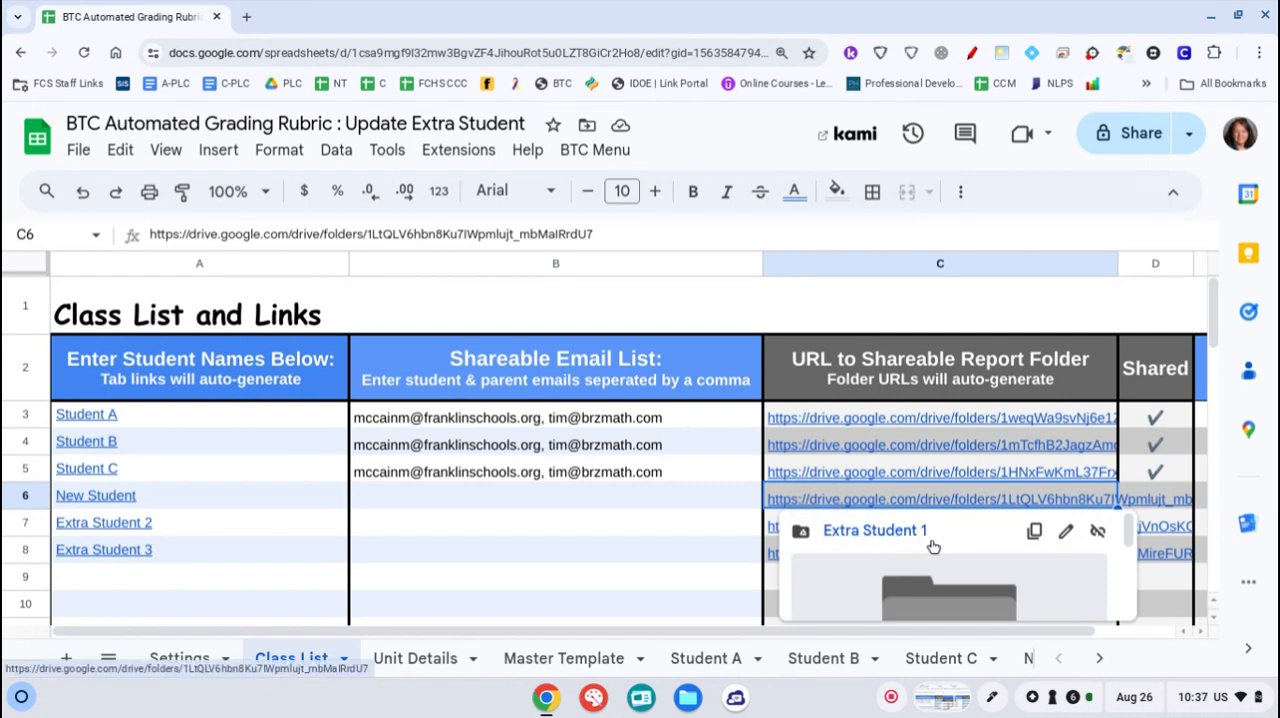
pyautogui.click(873, 531)
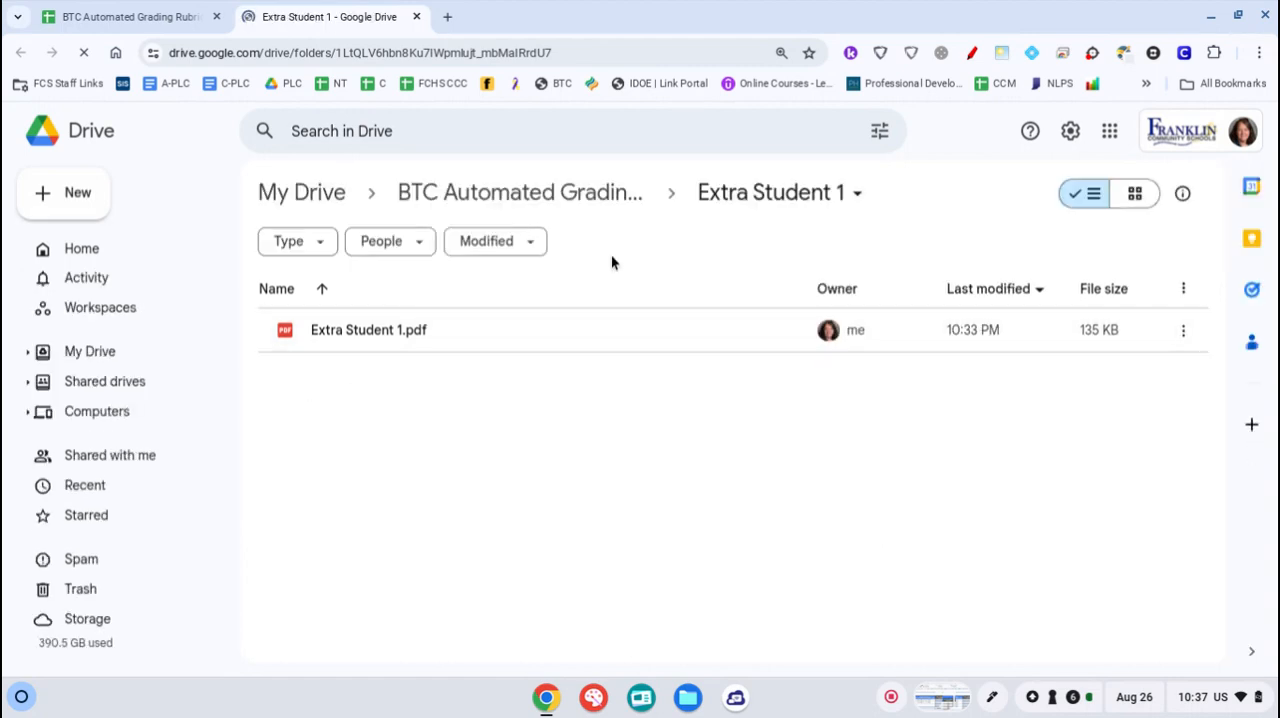
# Rename the Extra Student 1 folder in Drive to "New Student"
pyautogui.click(860, 196)
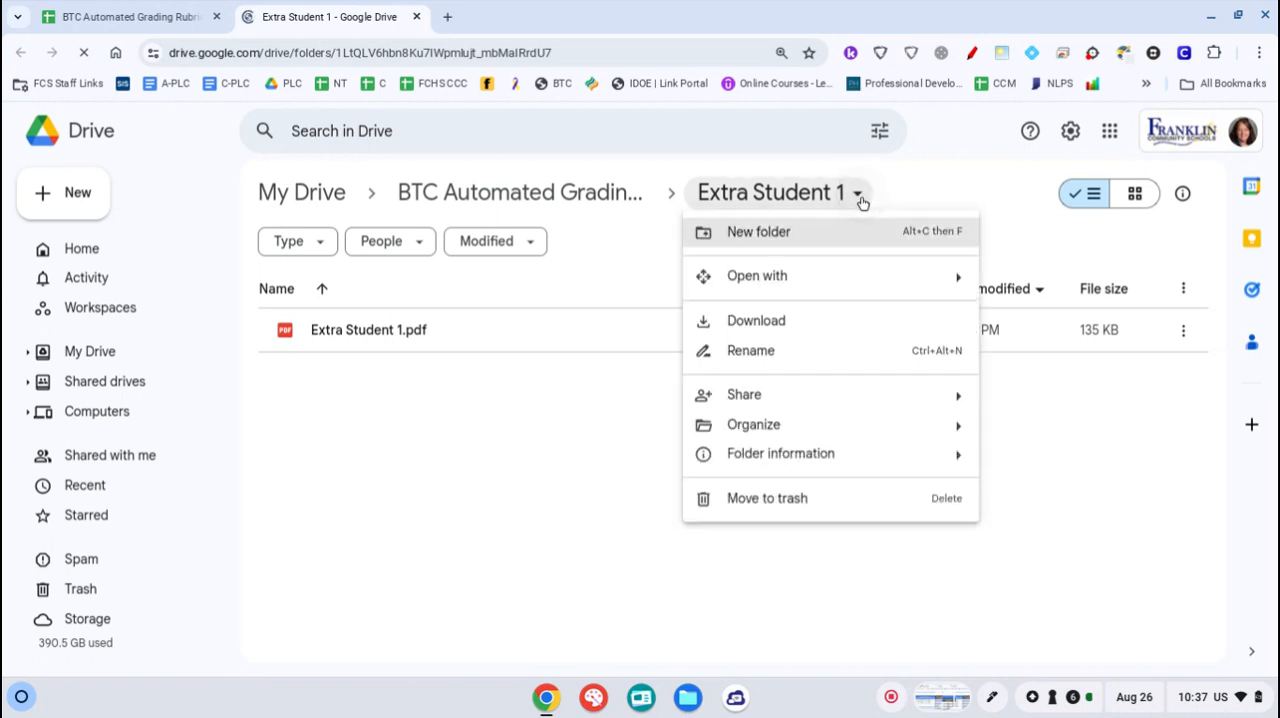
pyautogui.click(772, 355)
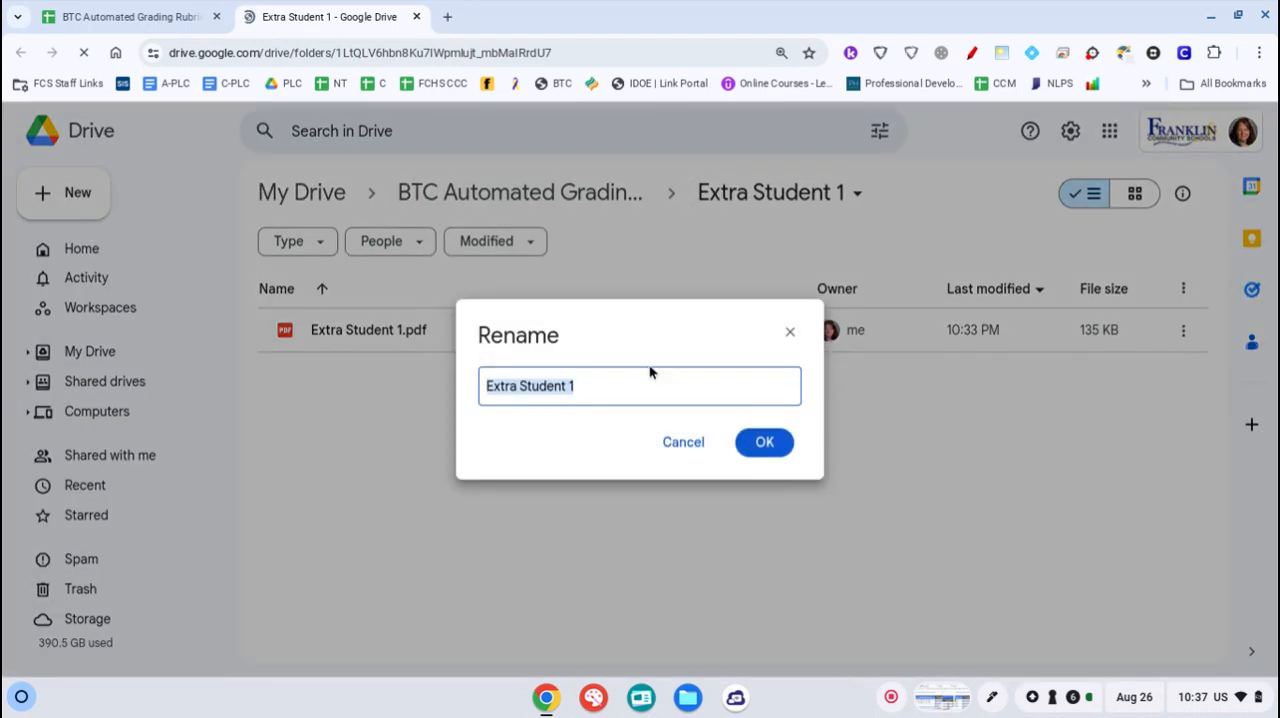
pyautogui.write('New ')
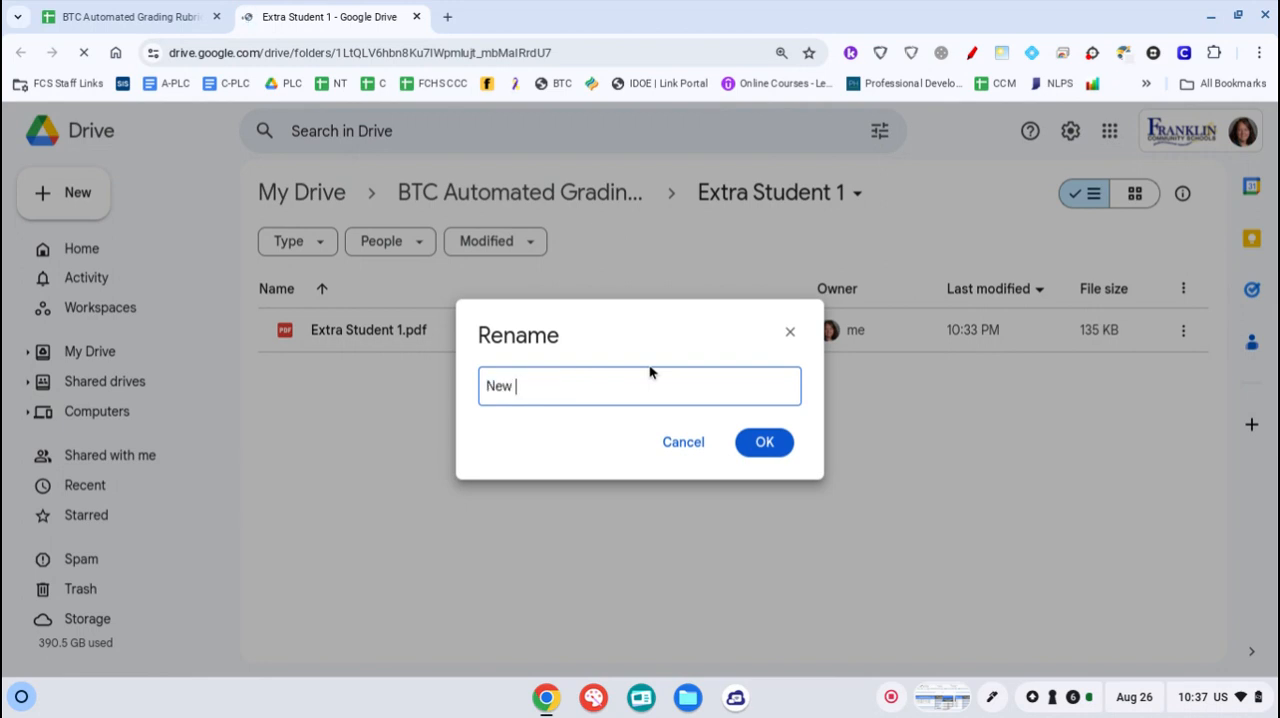
pyautogui.write('Studnet')
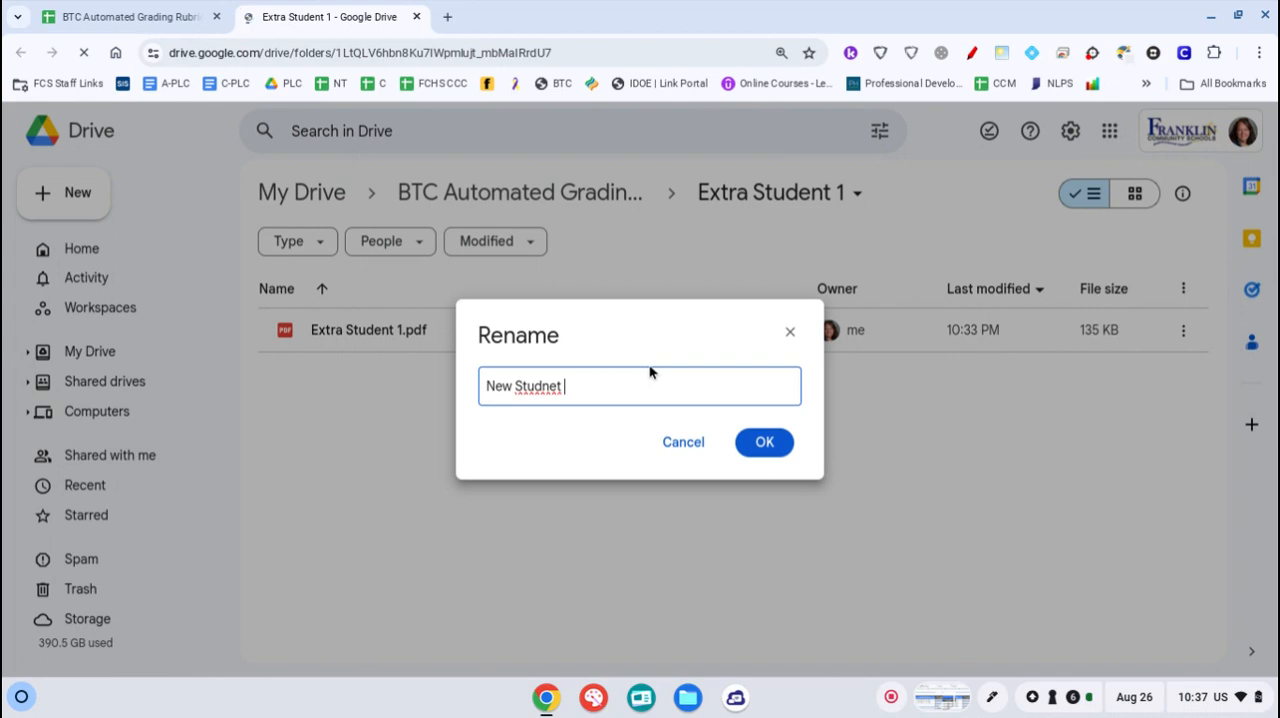
pyautogui.press('BackSpace')
pyautogui.press('BackSpace')
pyautogui.press('BackSpace')
pyautogui.press('BackSpace')
pyautogui.write('ent')
pyautogui.click(770, 448)
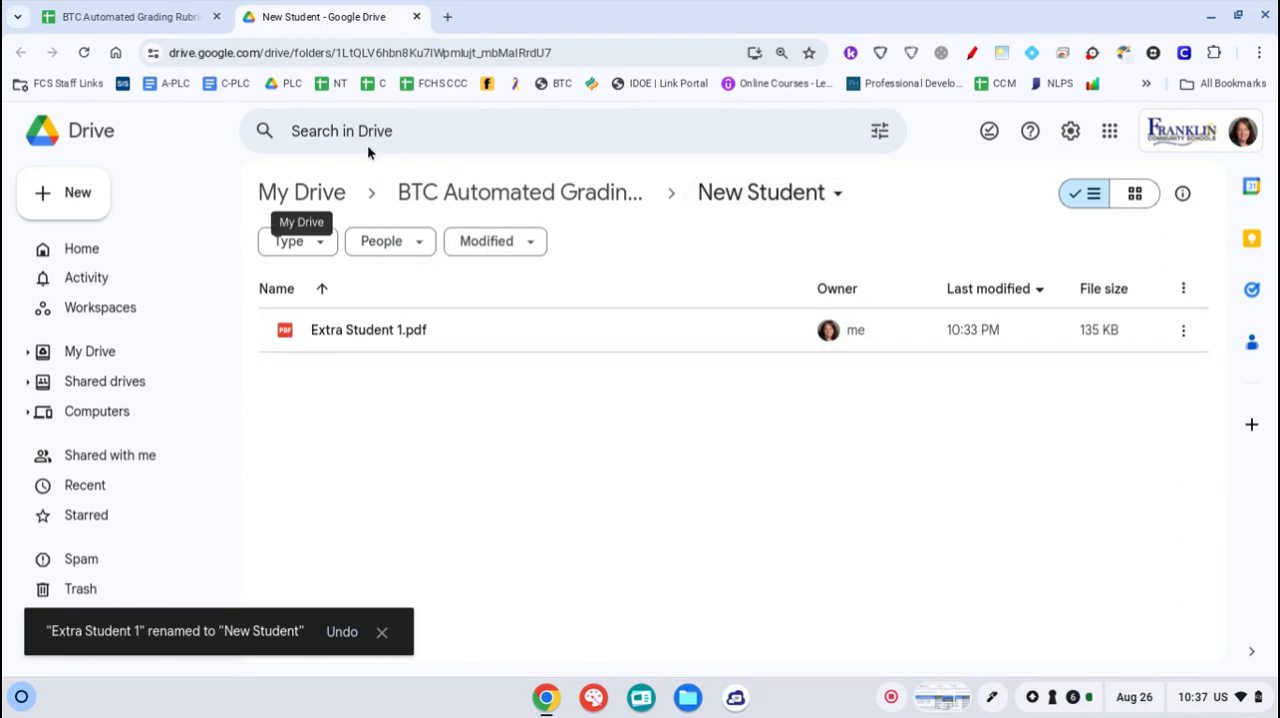
# Switch back to the grading rubric spreadsheet and check the name and title of the New Student sheet
pyautogui.click(152, 17)
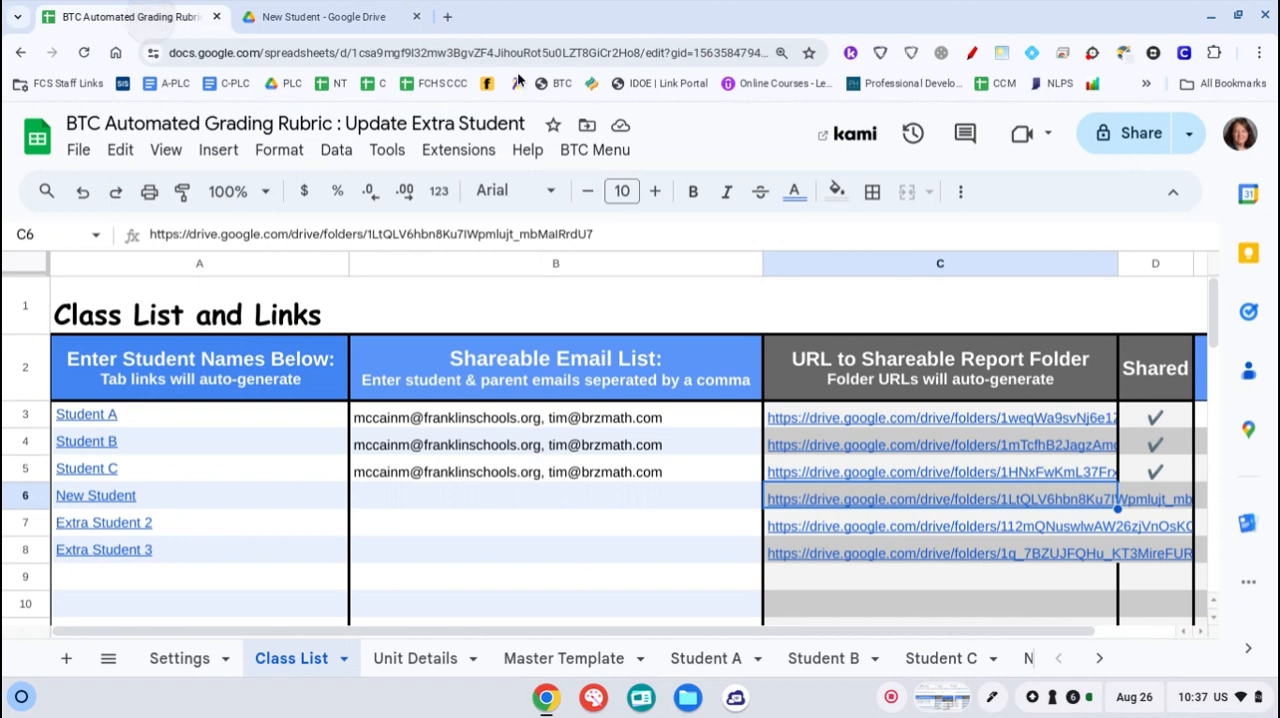
pyautogui.moveTo(88, 502)
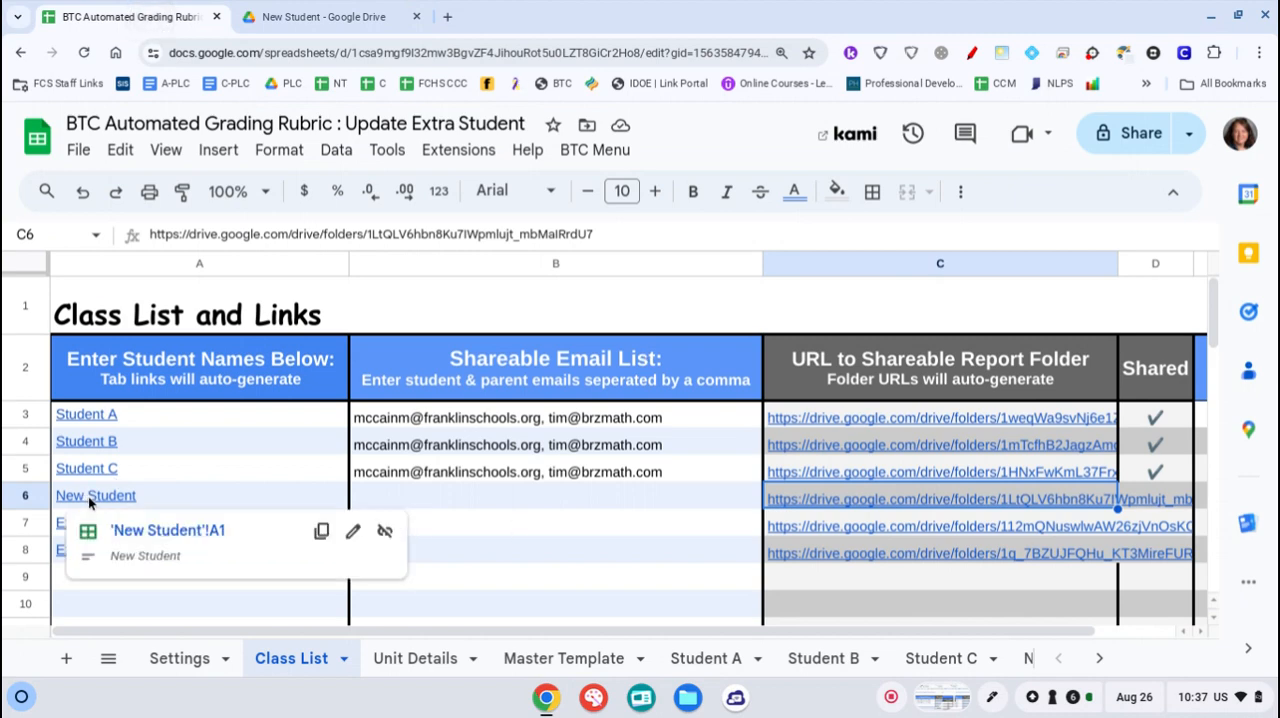
pyautogui.click(1099, 658)
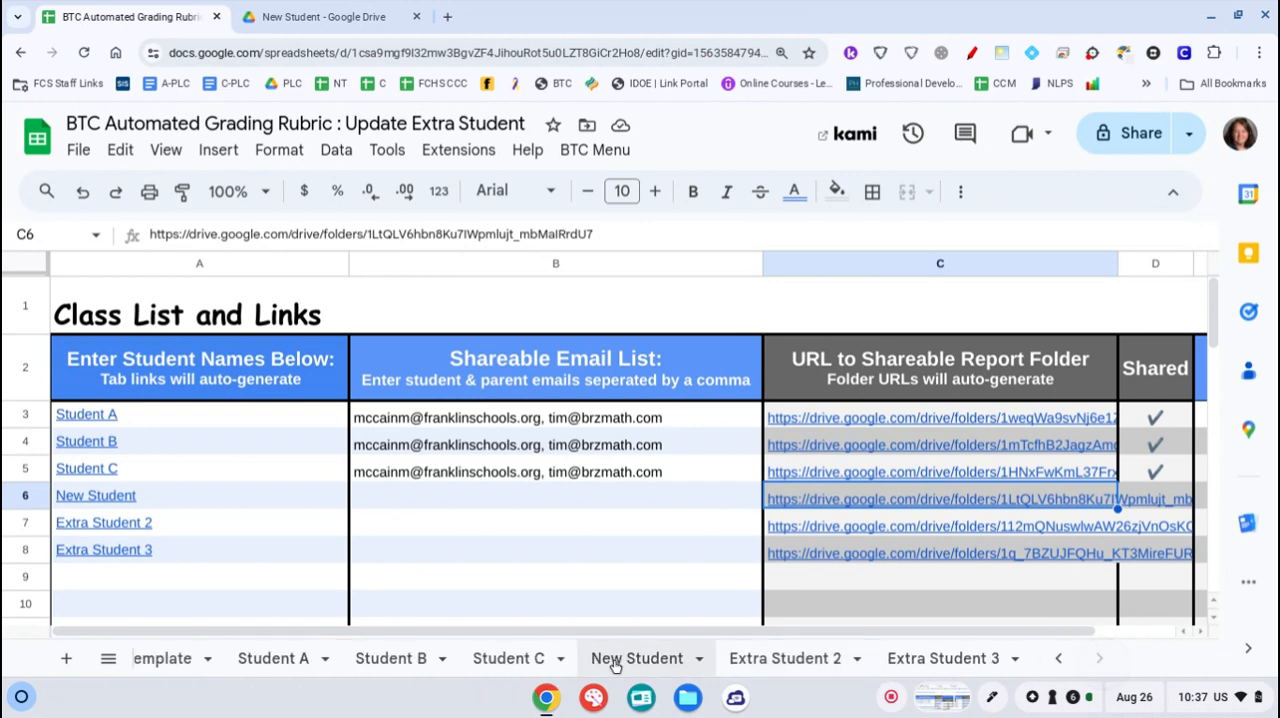
pyautogui.click(614, 662)
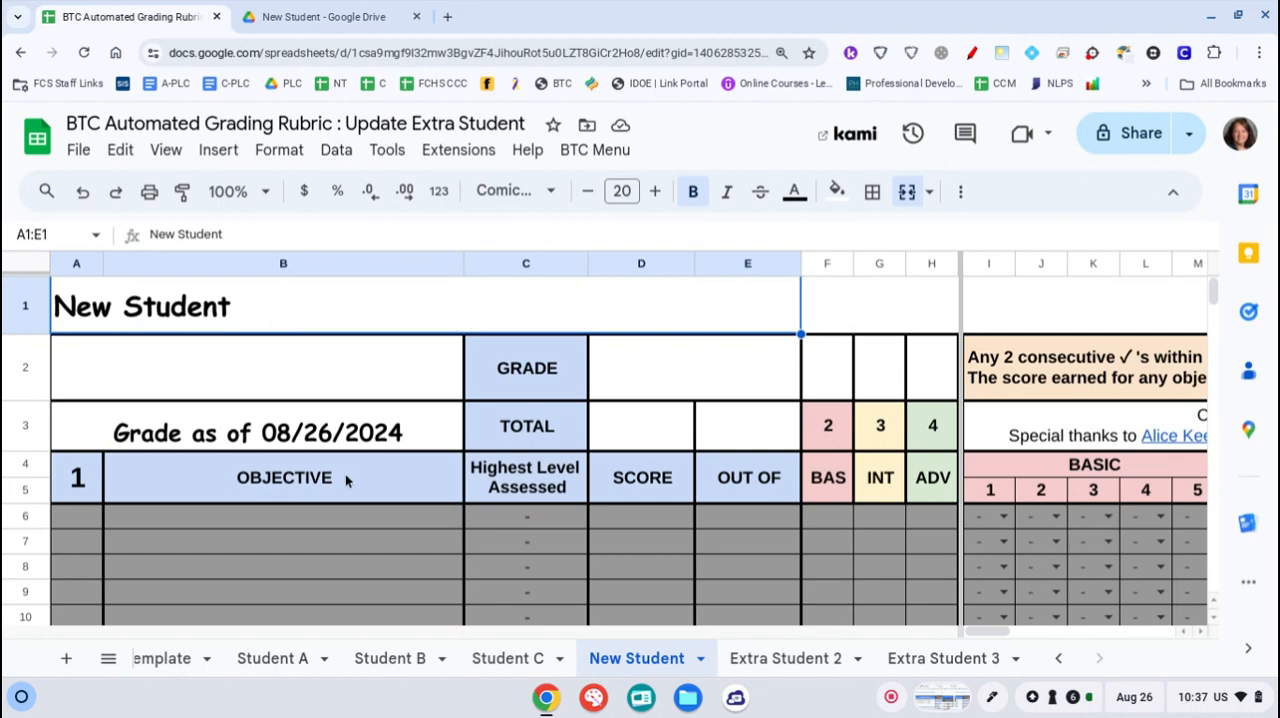
# Go back to the Class List sheet and run Create & Update Sharable Reports
pyautogui.click(1058, 658)
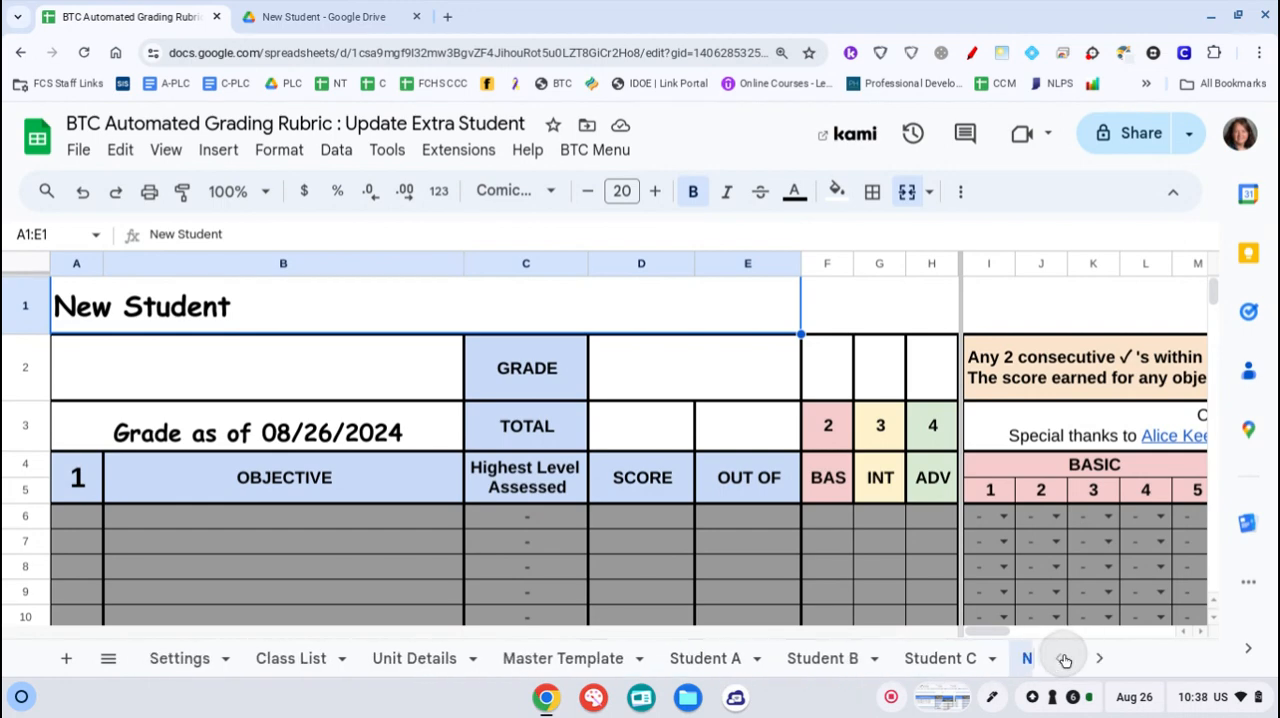
pyautogui.click(285, 659)
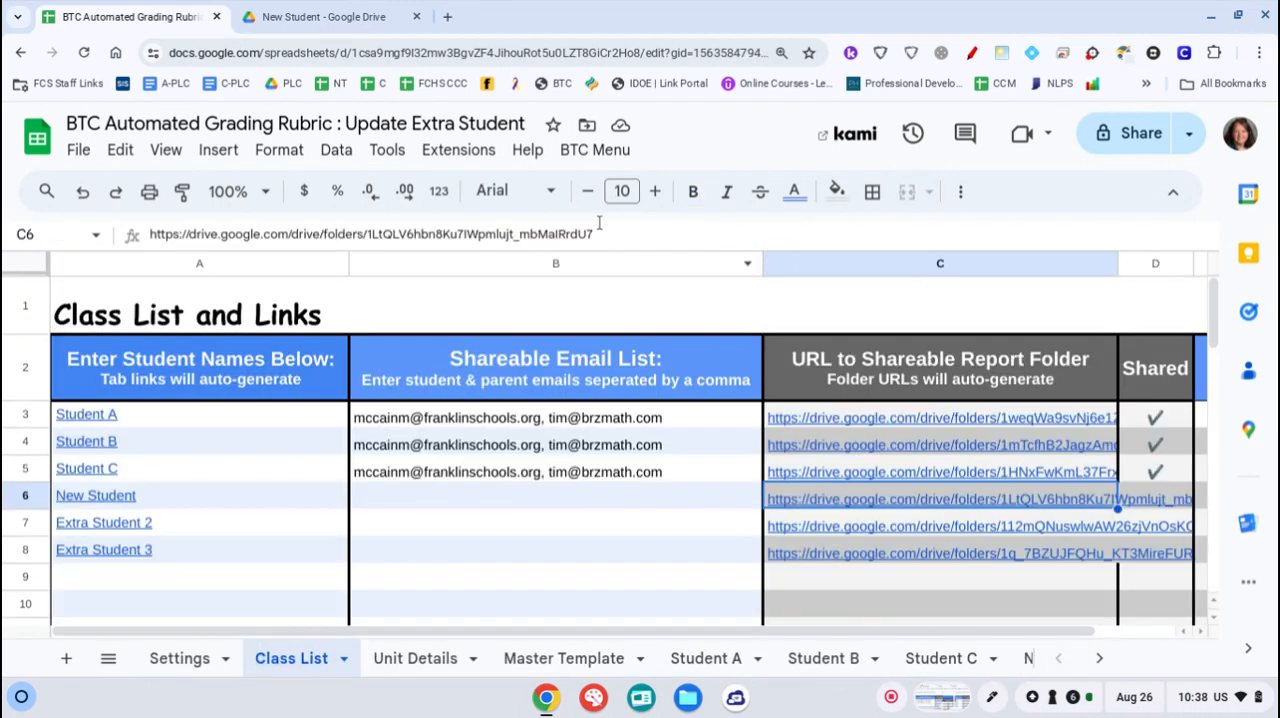
pyautogui.click(595, 158)
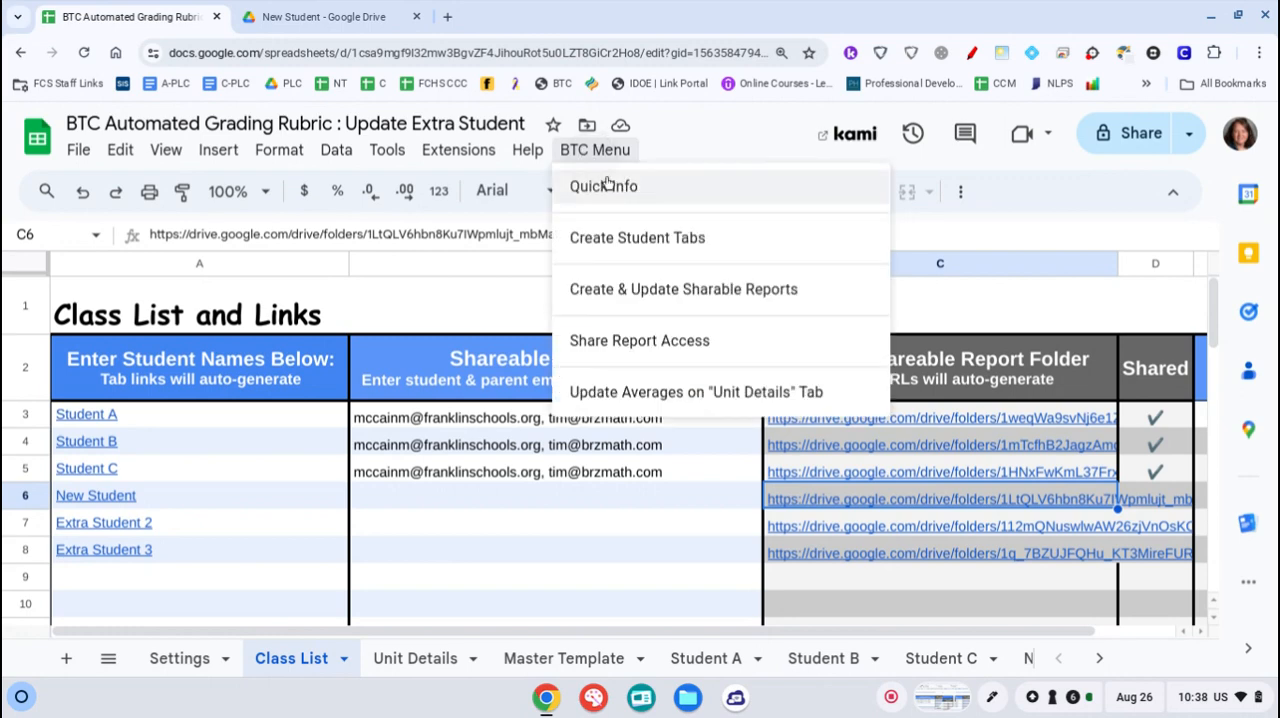
pyautogui.click(703, 290)
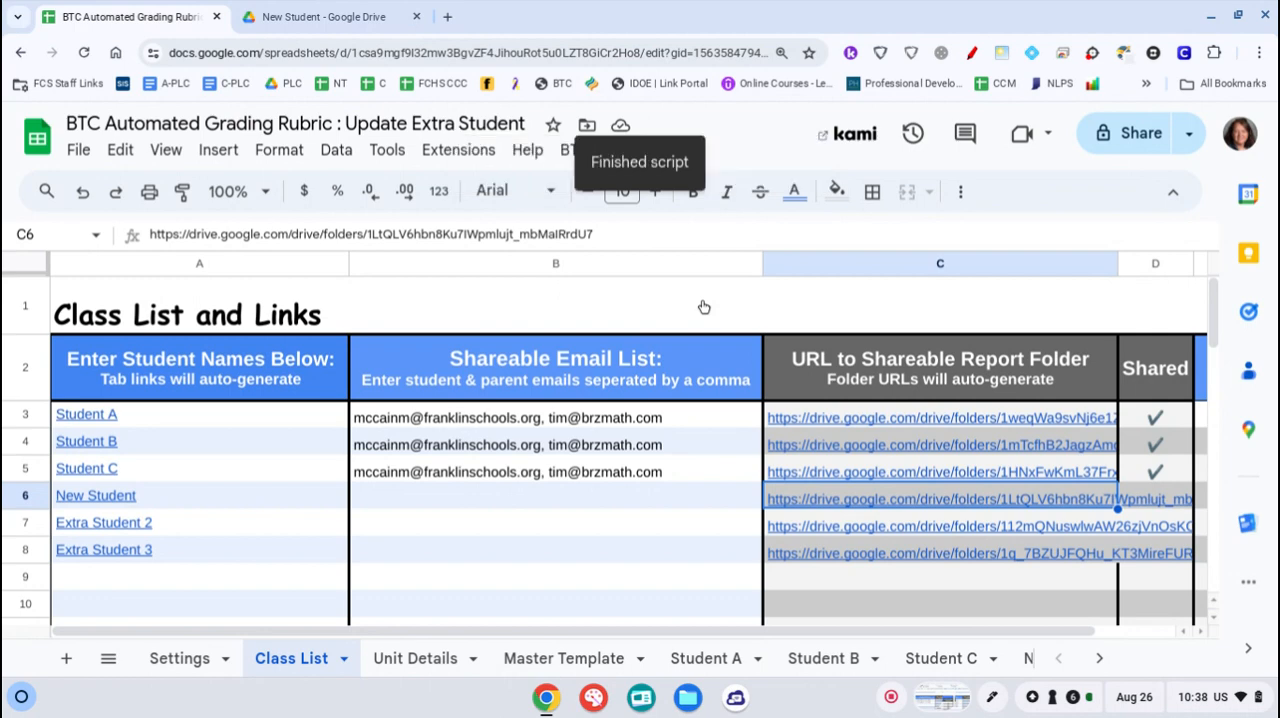
# Switch to the New Student folder in Google Drive and reload it to check its report files
pyautogui.click(324, 29)
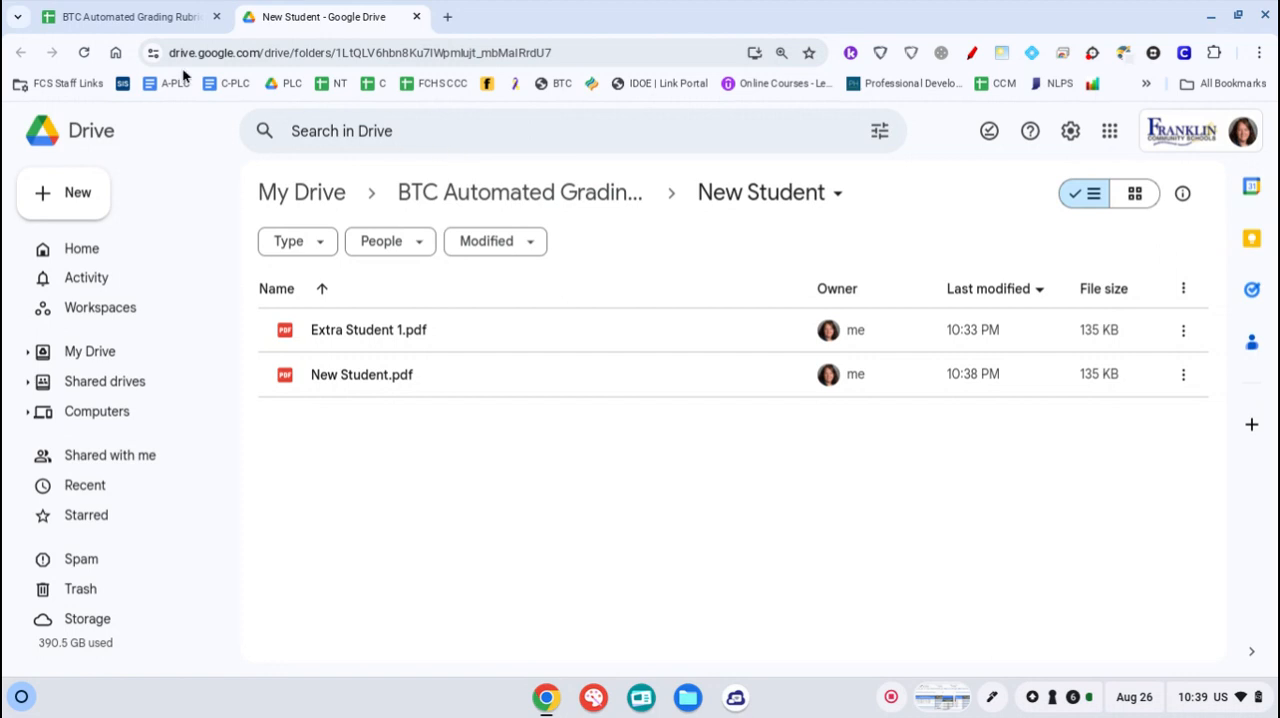
pyautogui.click(85, 53)
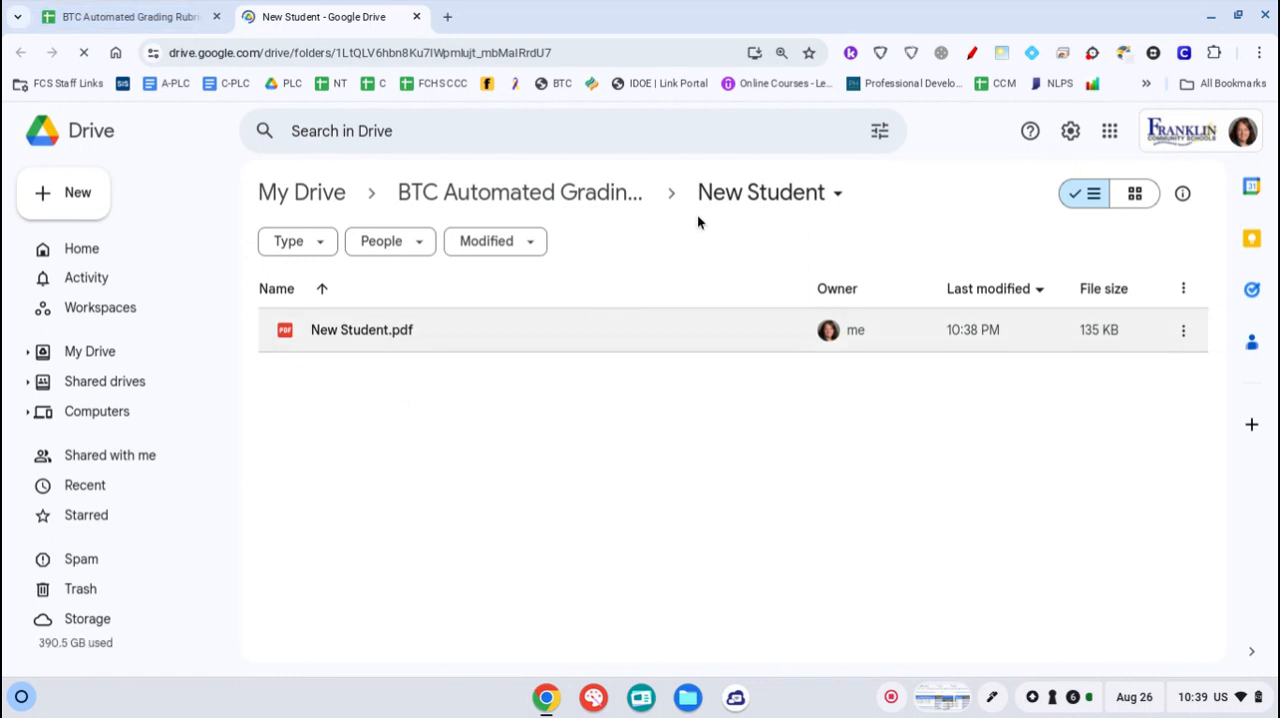
# Switch back to the grading rubric spreadsheet and check the New Student sheet
pyautogui.click(143, 18)
pyautogui.moveTo(163, 499)
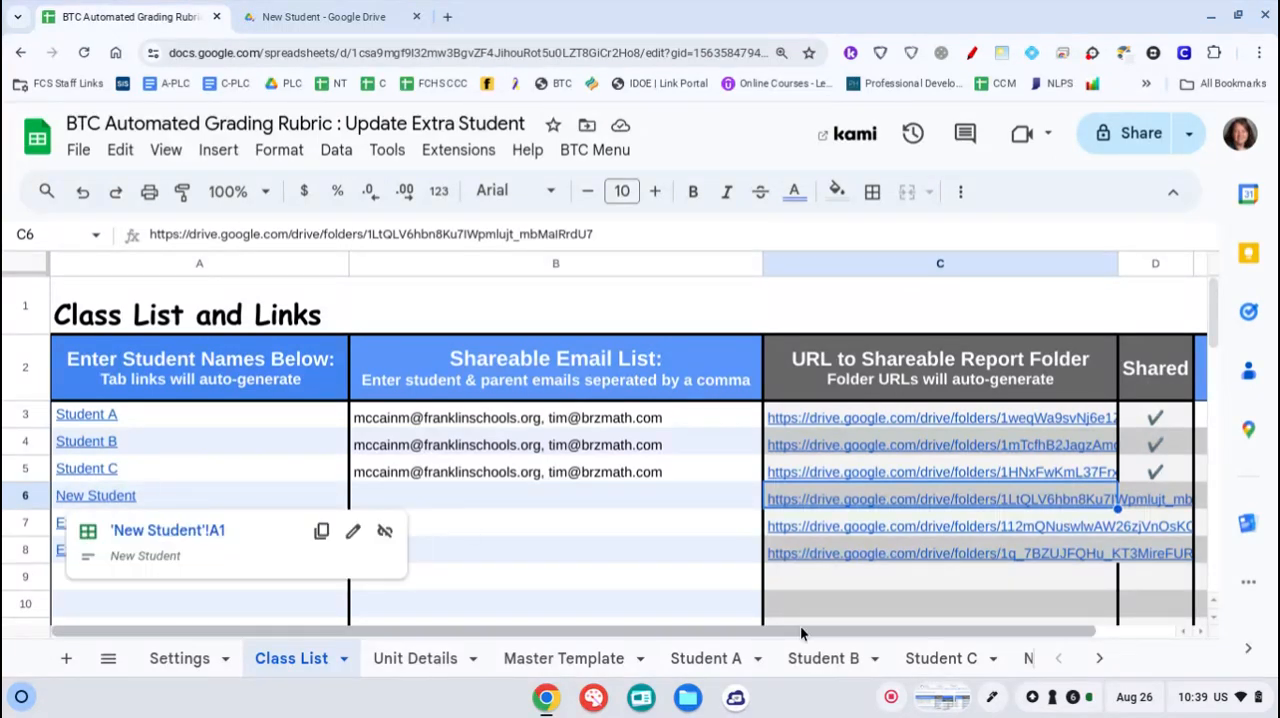
pyautogui.click(1098, 660)
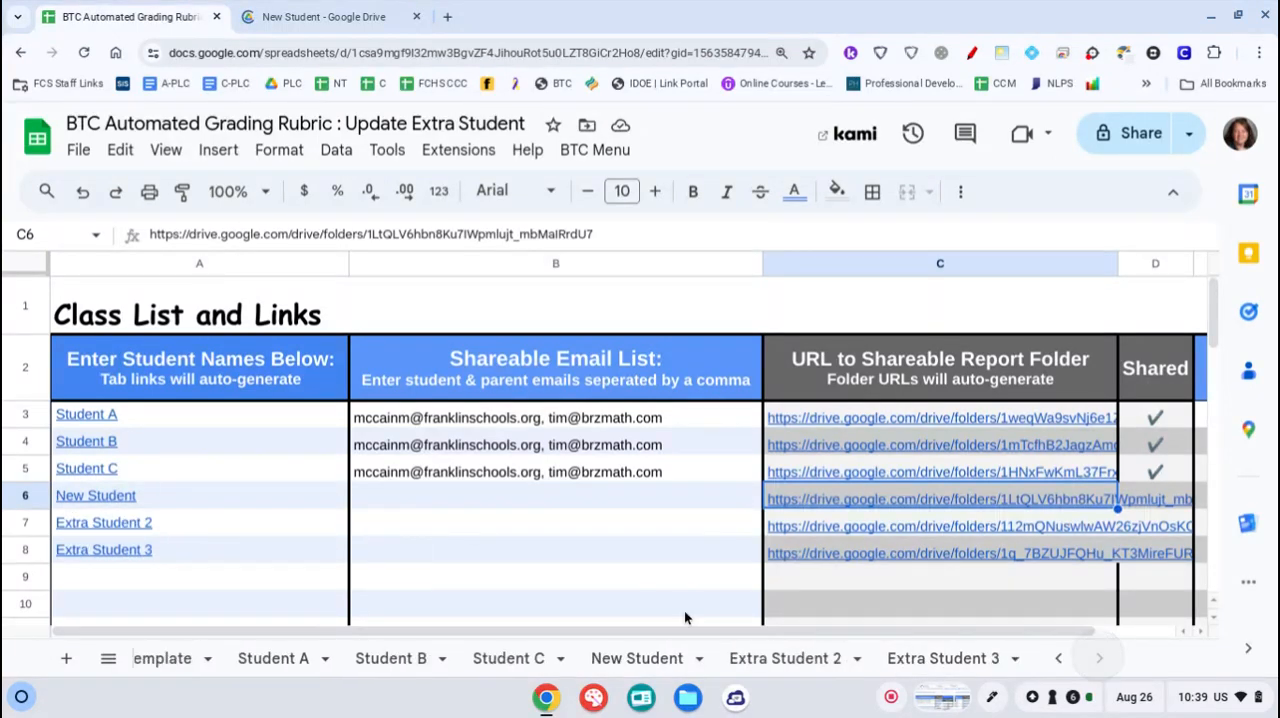
pyautogui.click(657, 662)
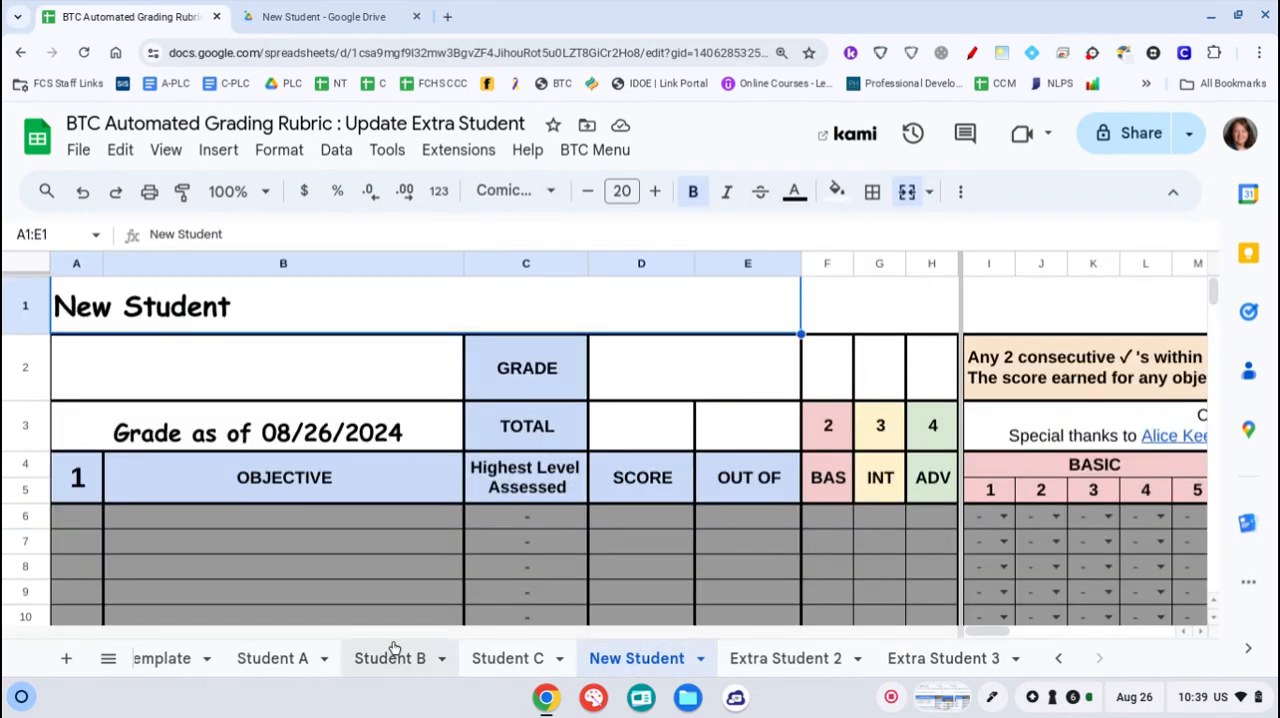
# Return to the Class List sheet and enter the contact's e-mail address in New Student's Shareable Email List cell, B6
pyautogui.click(1058, 658)
pyautogui.click(1058, 658)
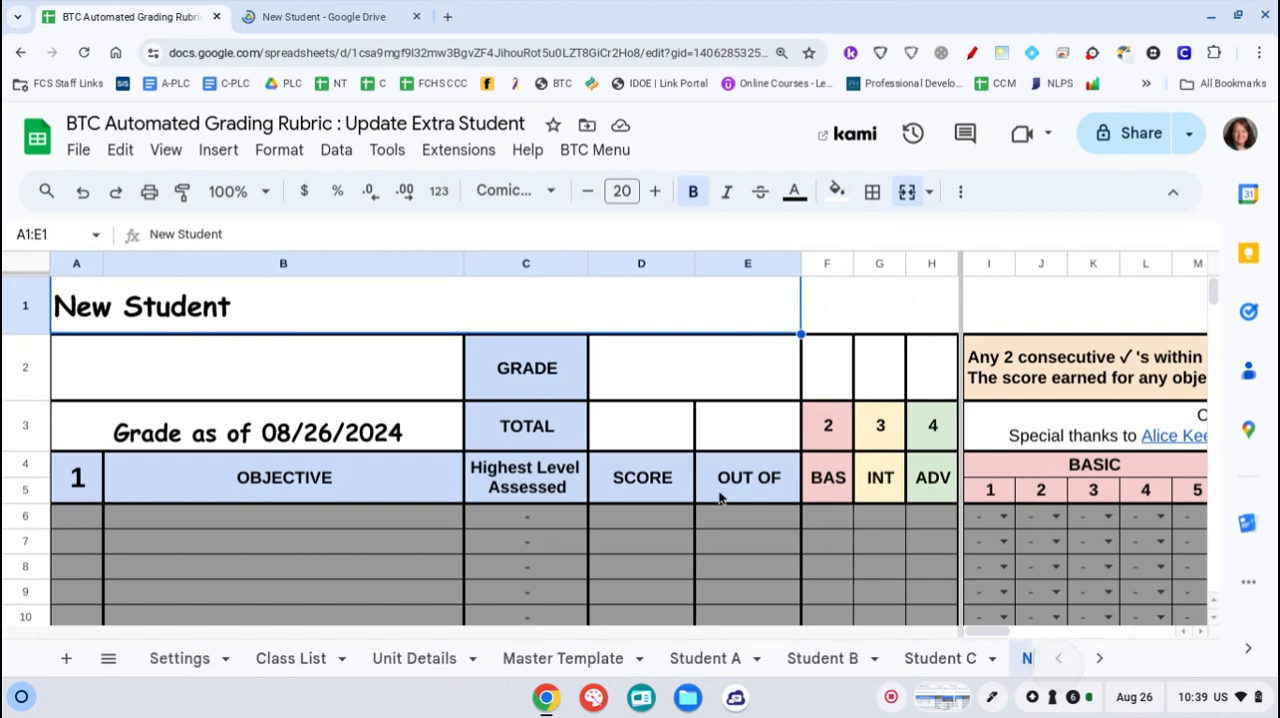
pyautogui.click(291, 659)
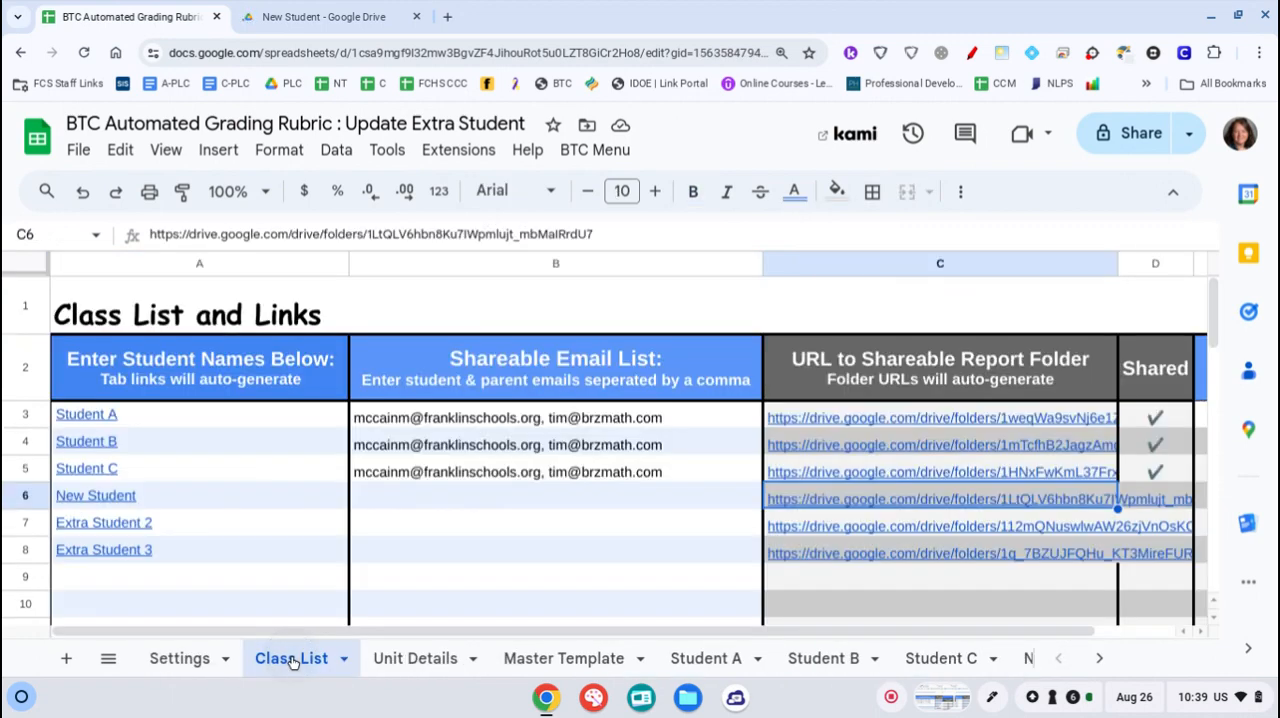
pyautogui.doubleClick(408, 496)
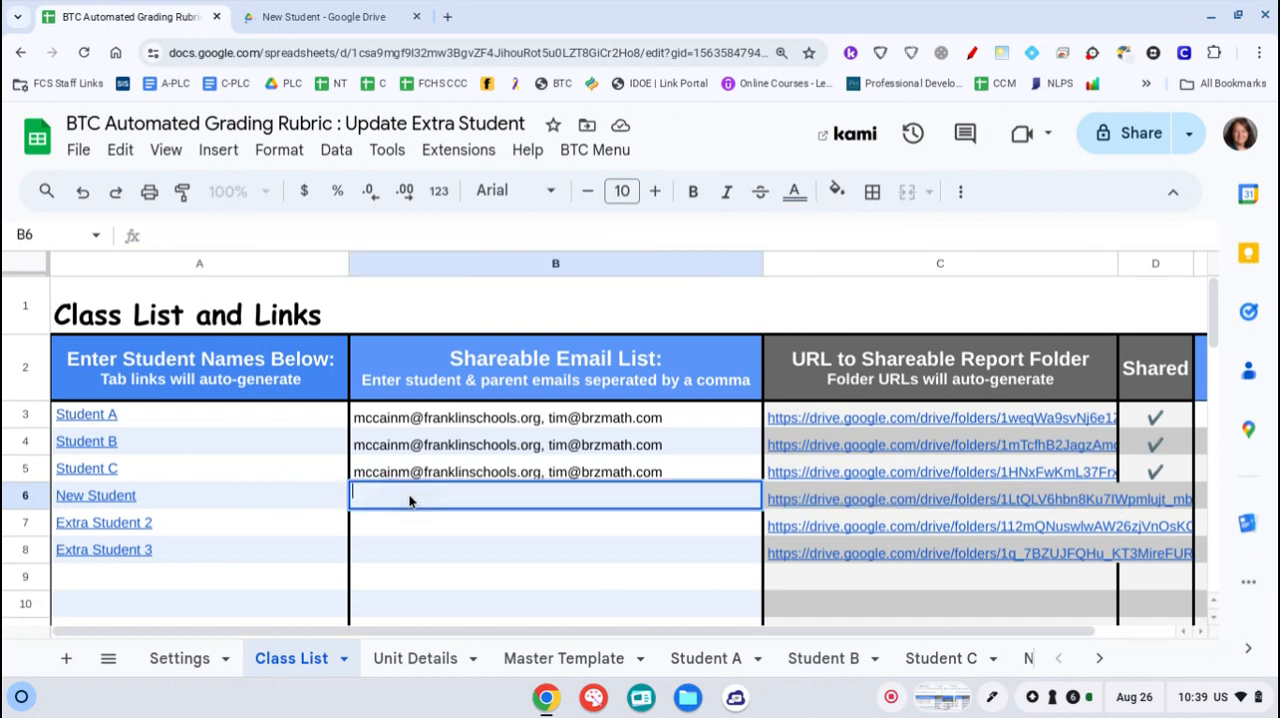
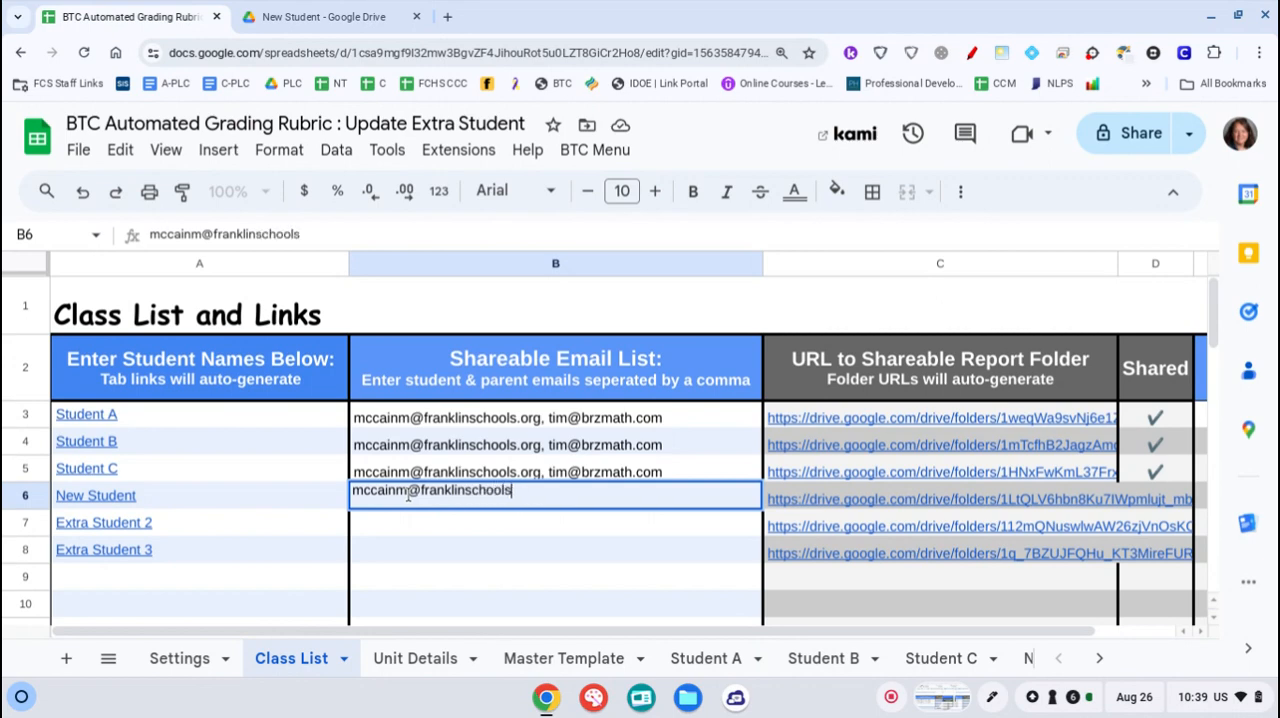
pyautogui.click(423, 545)
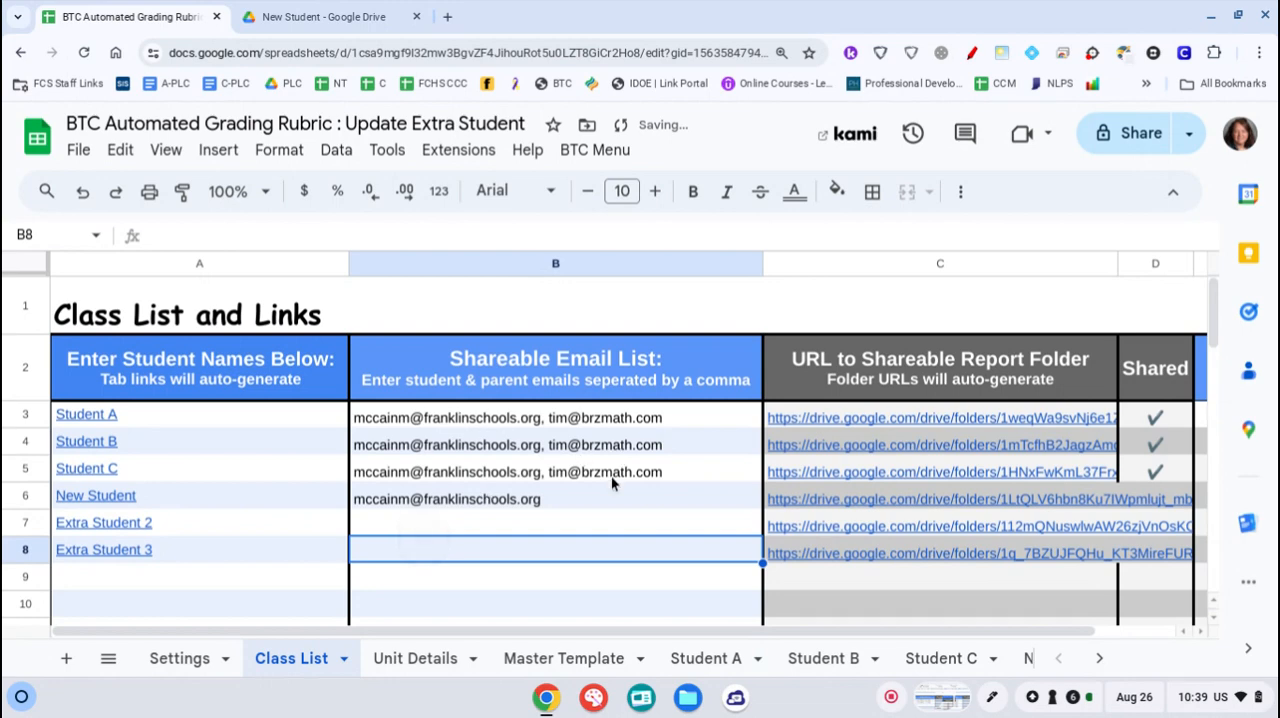
pyautogui.click(590, 152)
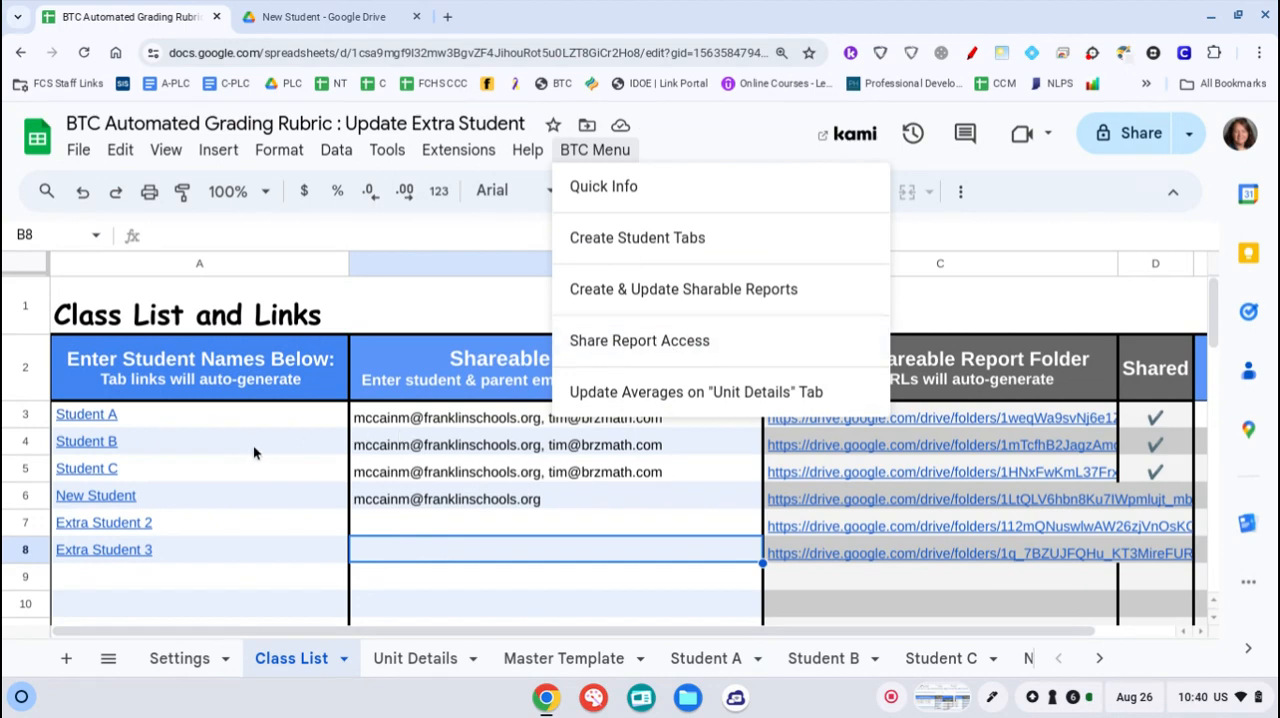
pyautogui.moveTo(251, 443)
pyautogui.click(450, 518)
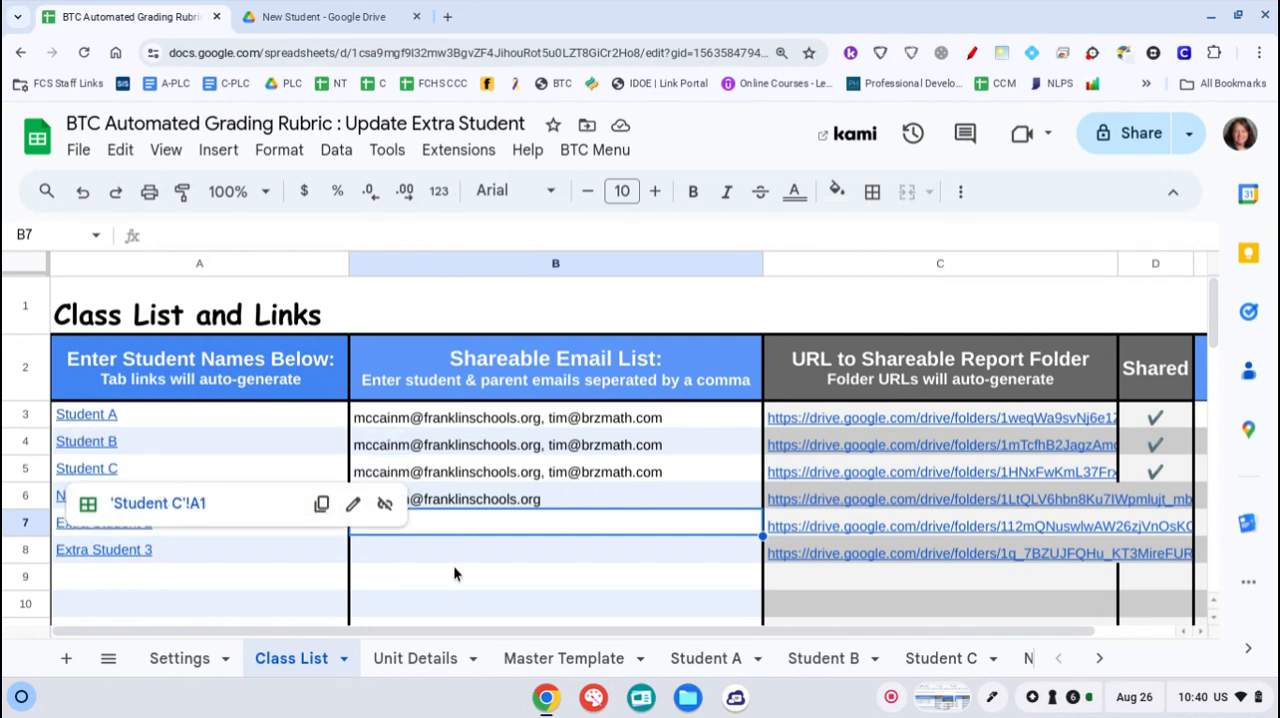
pyautogui.click(594, 558)
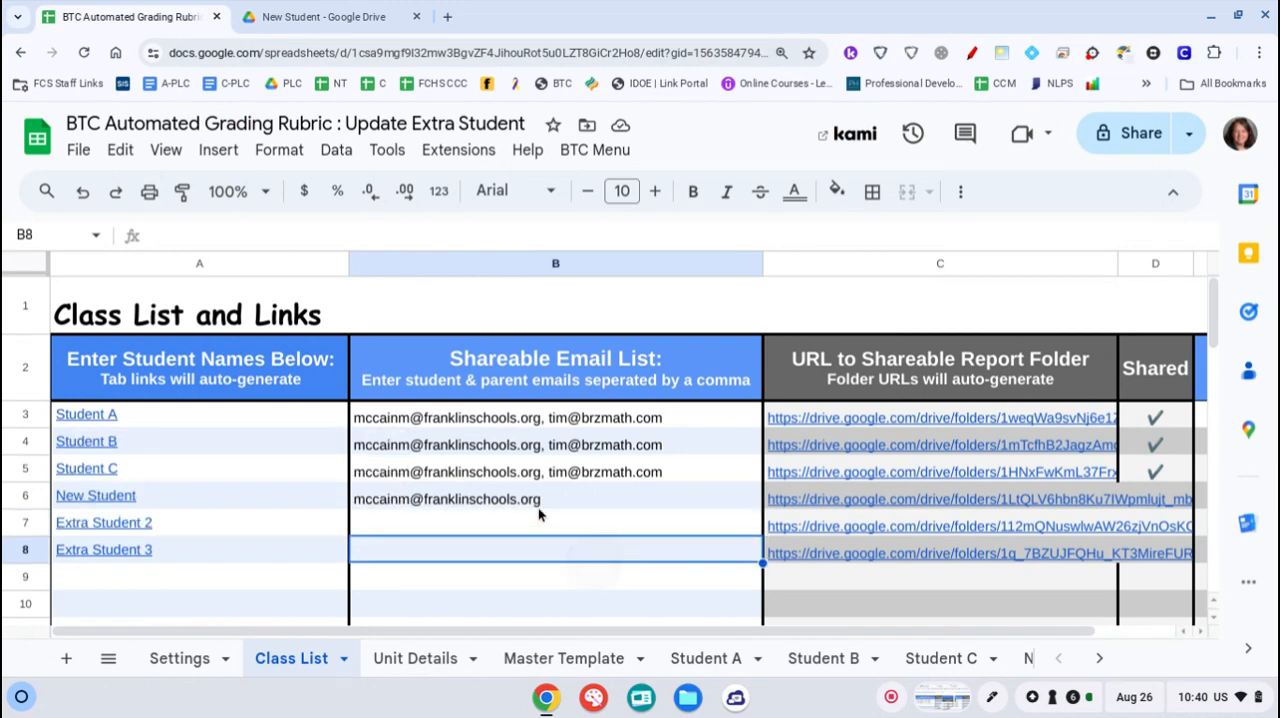
# Copy the e-mail address from New Student's row and open the report folder linked in that row
pyautogui.doubleClick(534, 502)
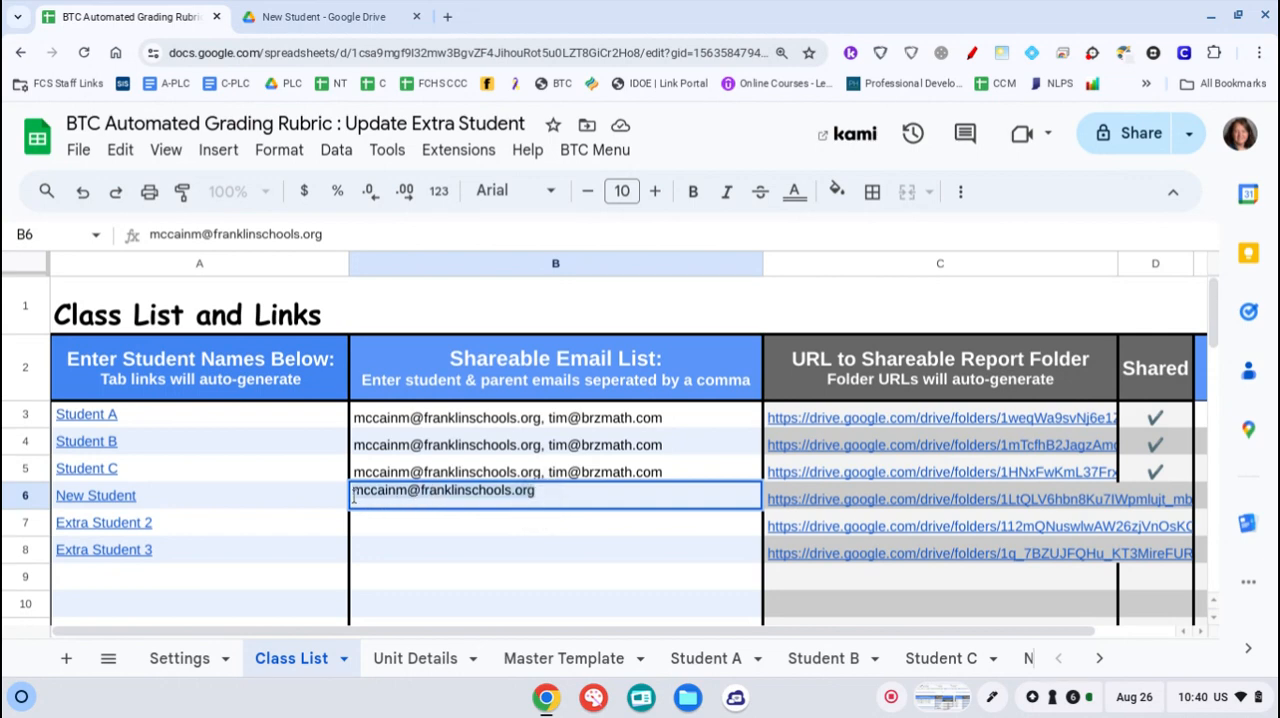
pyautogui.click(442, 531)
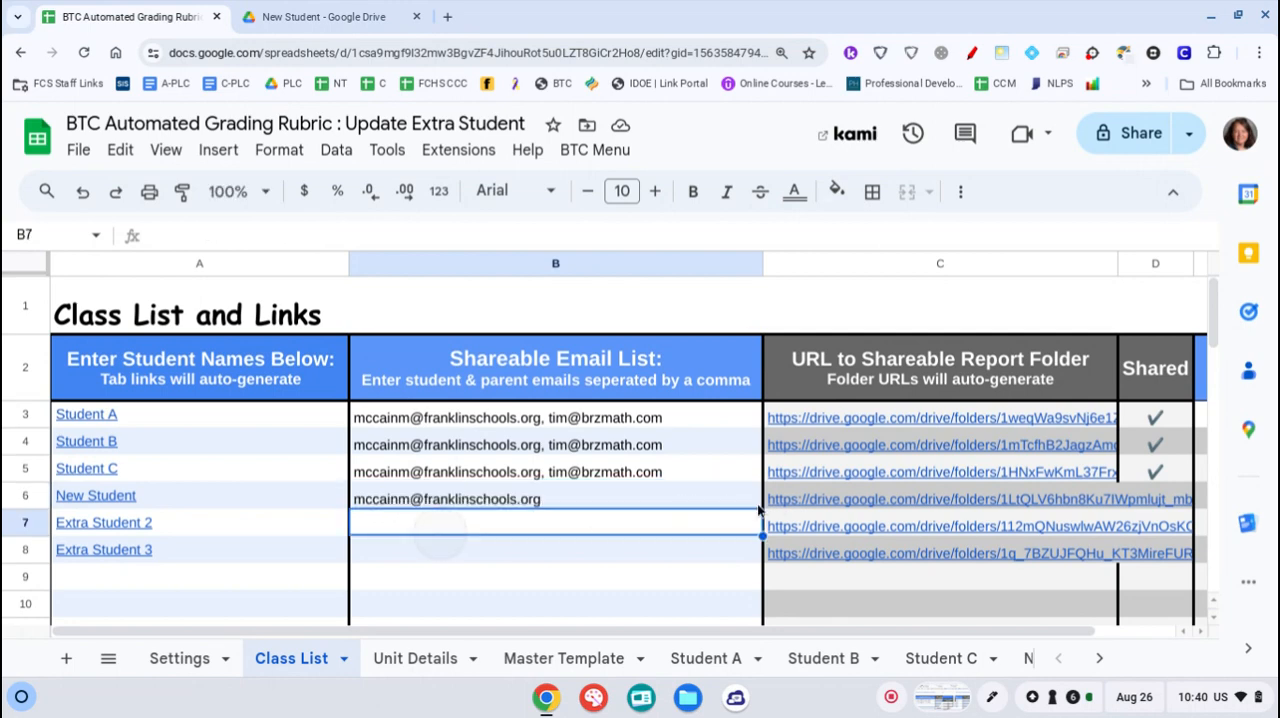
pyautogui.click(792, 509)
pyautogui.click(812, 527)
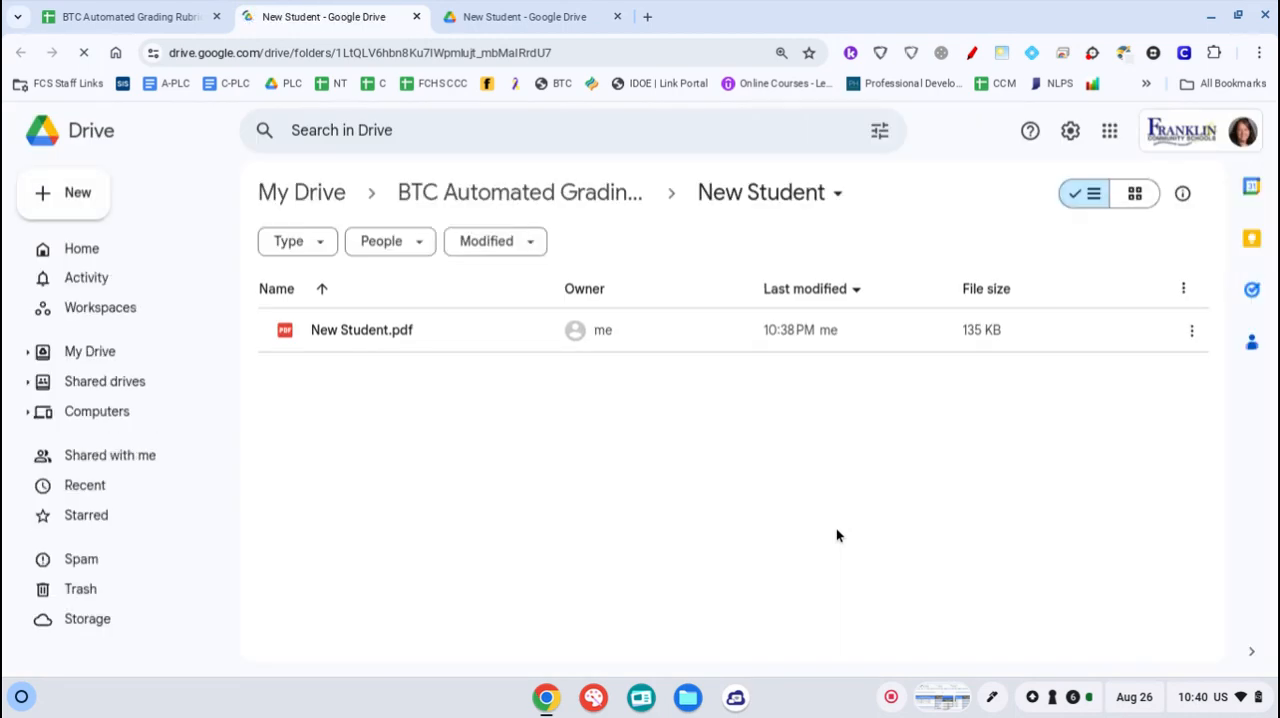
# Open sharing for the New Student folder in Drive and add the copied e-mail address as a recipient
pyautogui.click(836, 194)
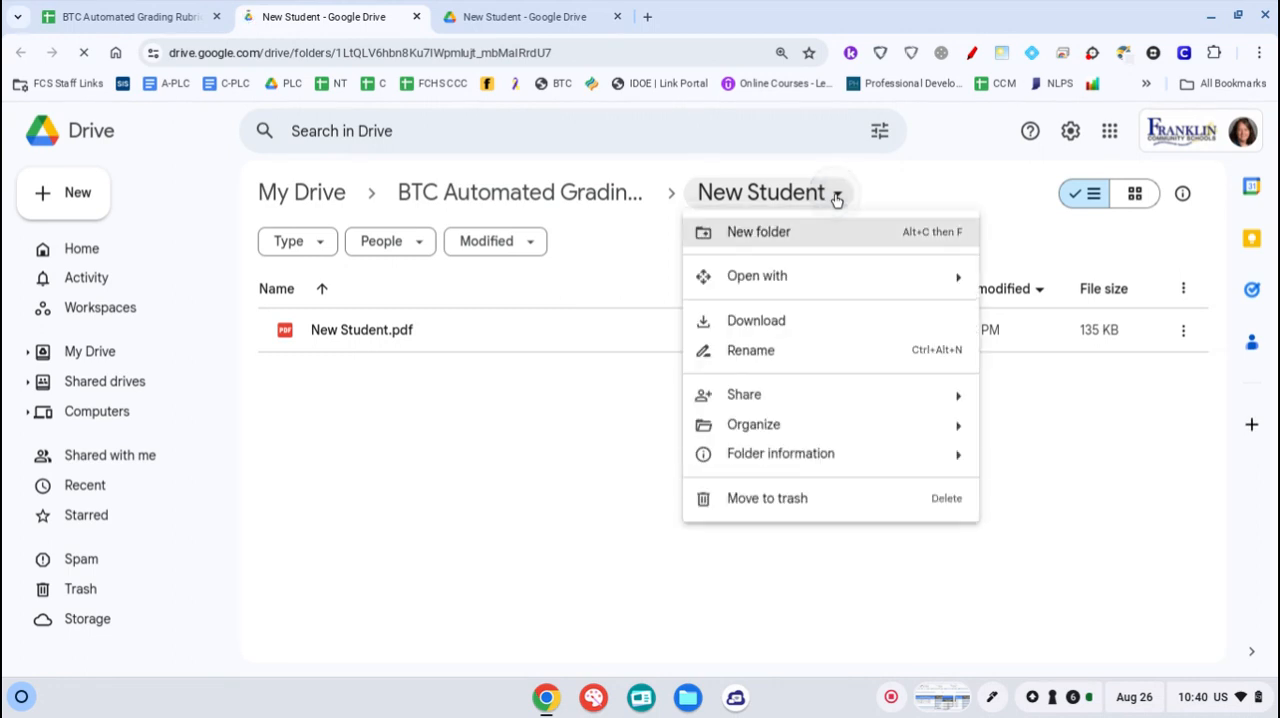
pyautogui.click(757, 400)
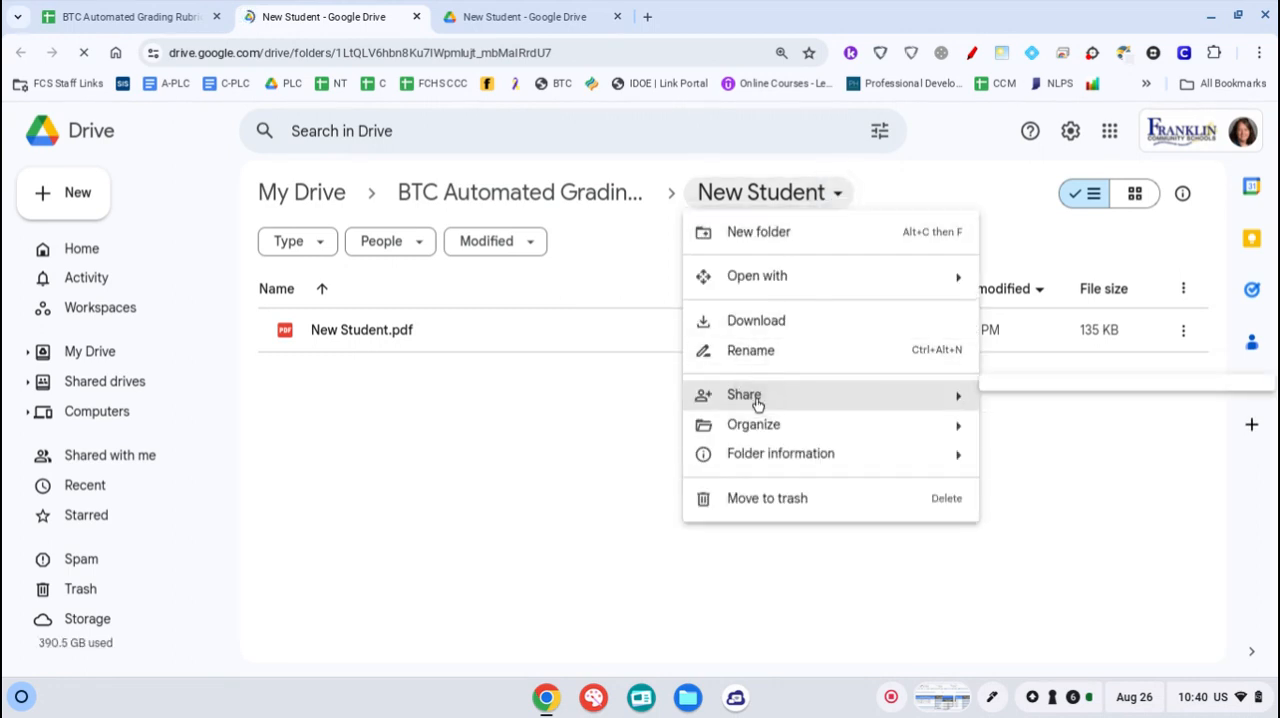
pyautogui.click(1030, 404)
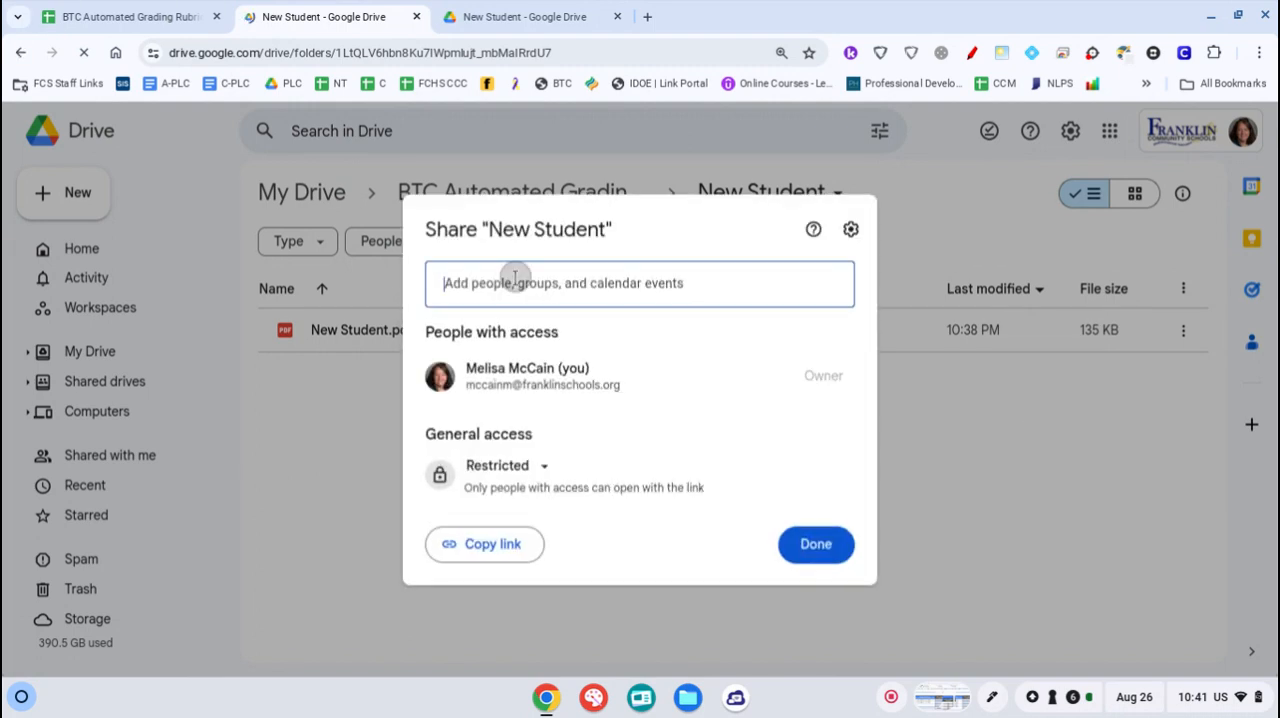
pyautogui.click(515, 279)
pyautogui.hotkey('ctrl', 'v')
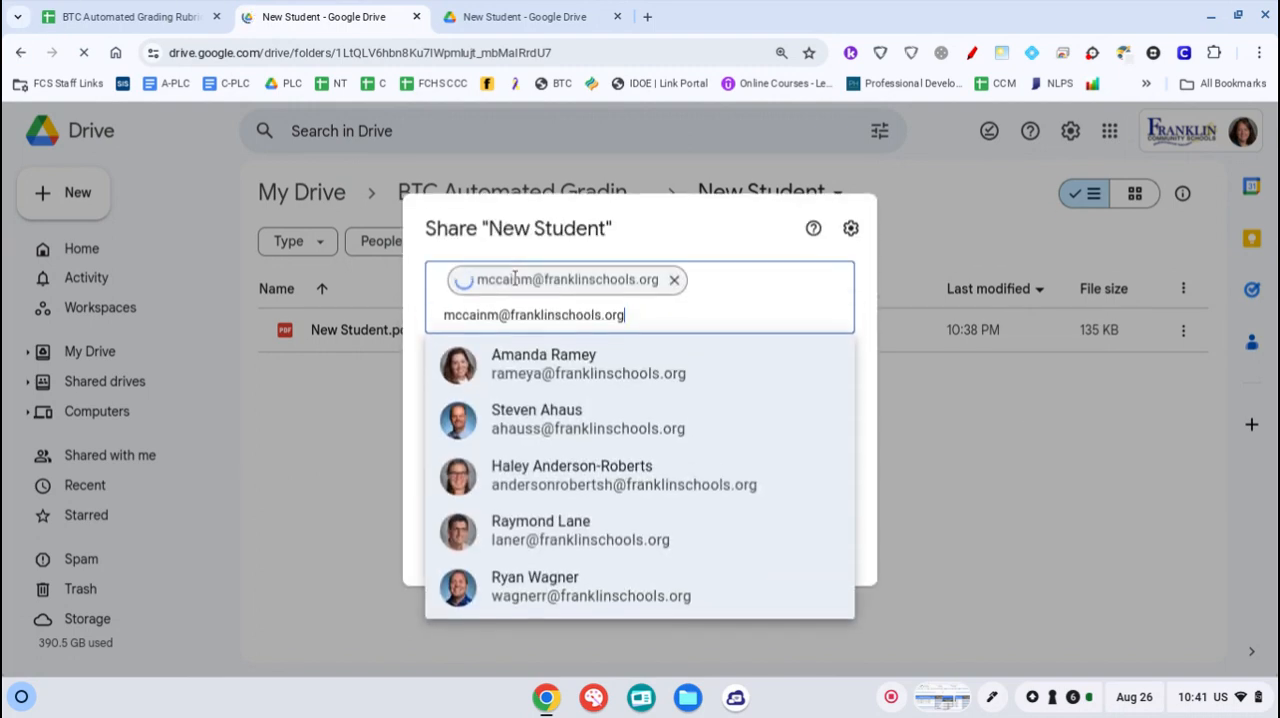
pyautogui.press('Return')
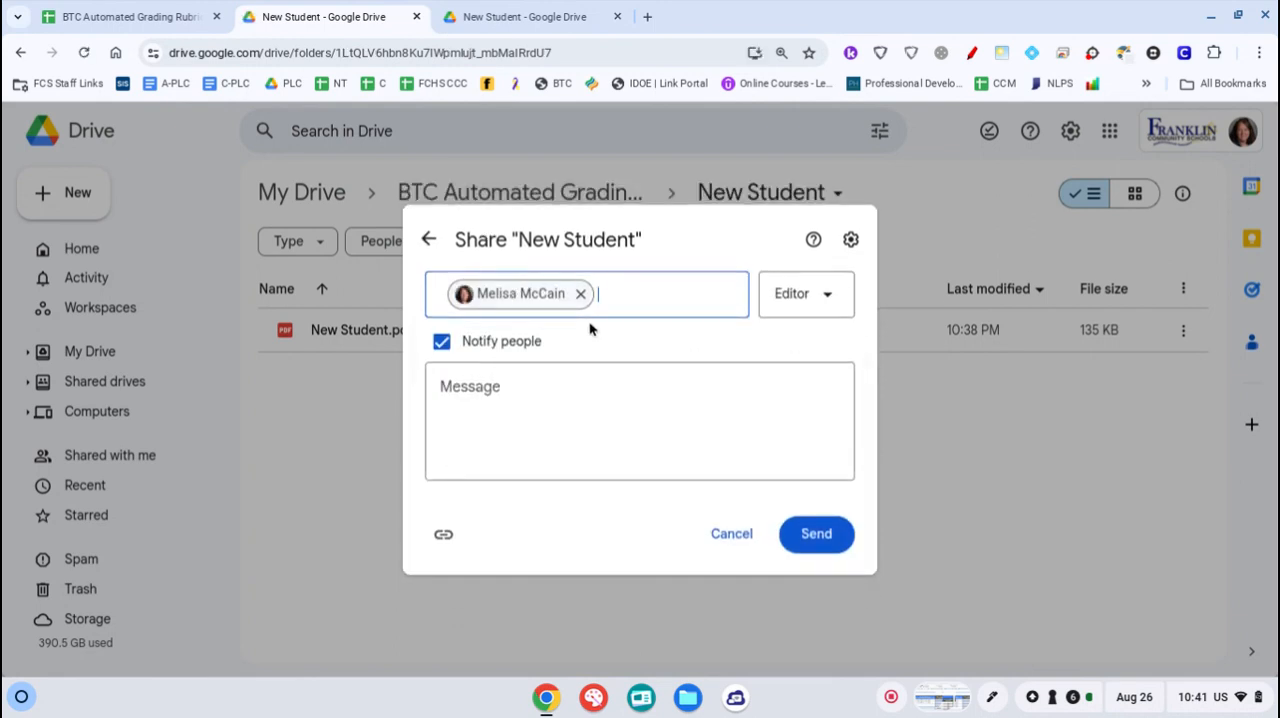
# Set the recipient's role to Viewer and share the New Student folder with notification
pyautogui.click(806, 297)
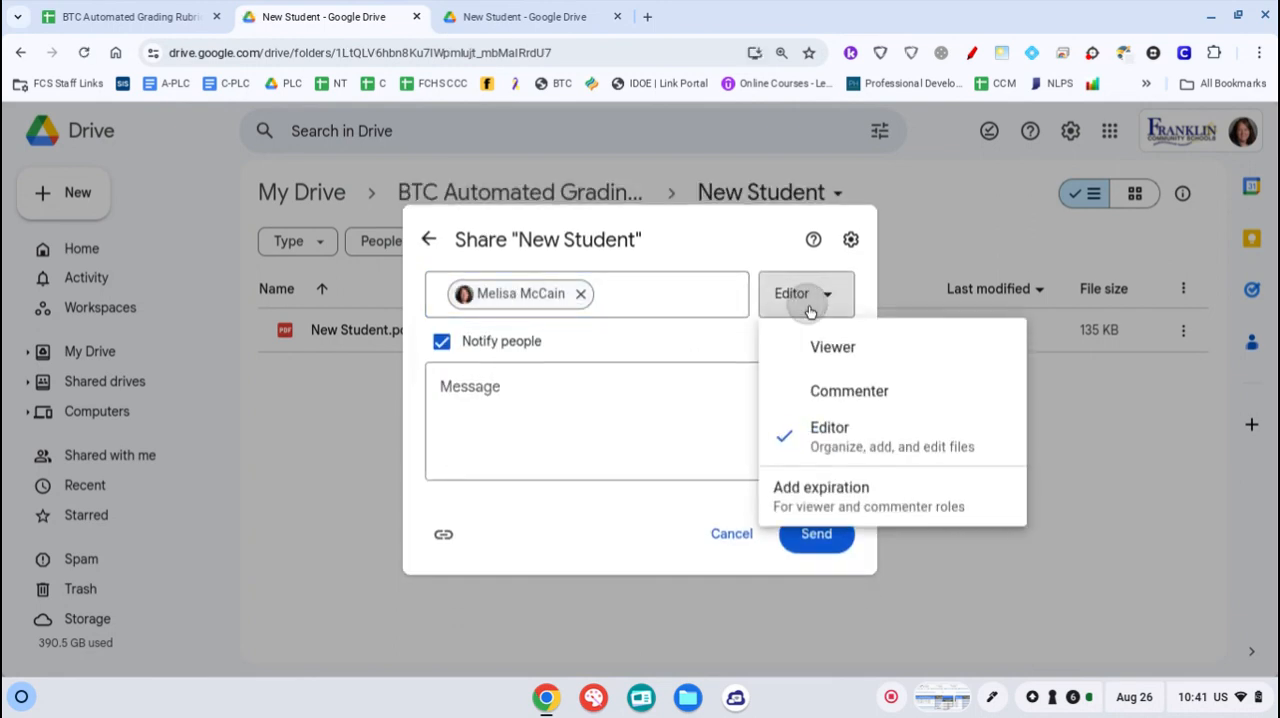
pyautogui.click(818, 348)
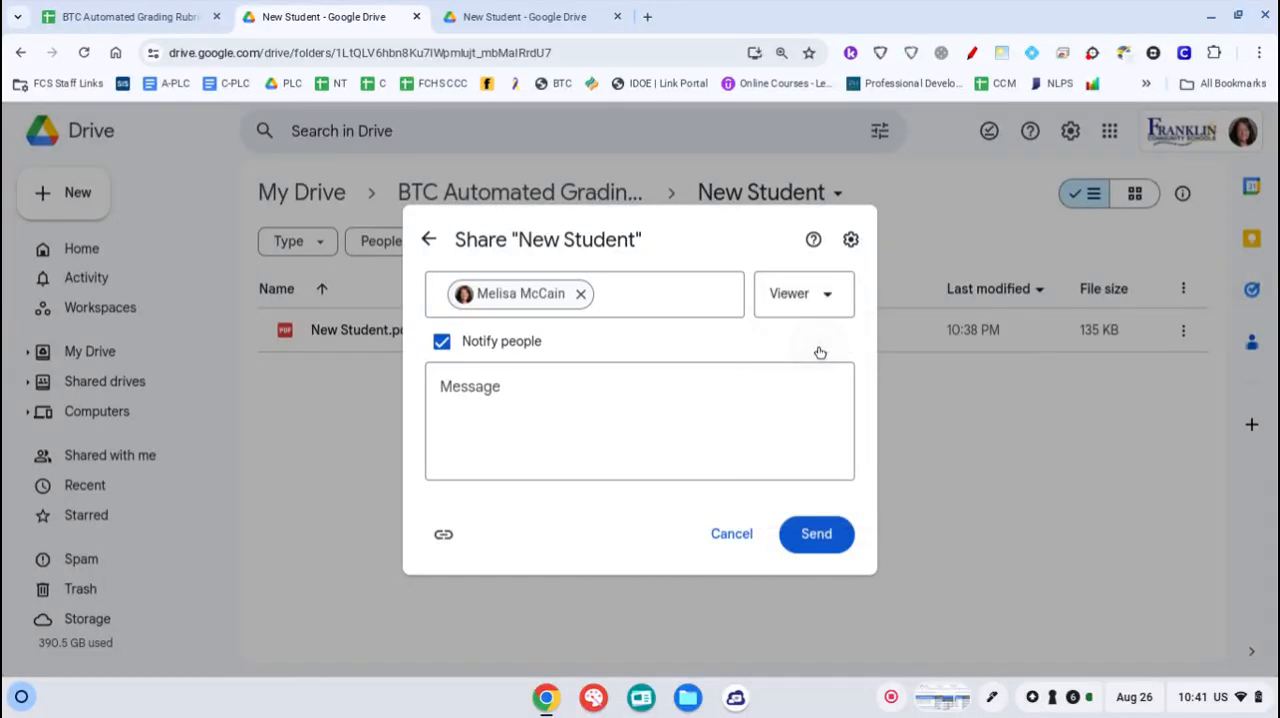
pyautogui.click(810, 537)
pyautogui.click(810, 539)
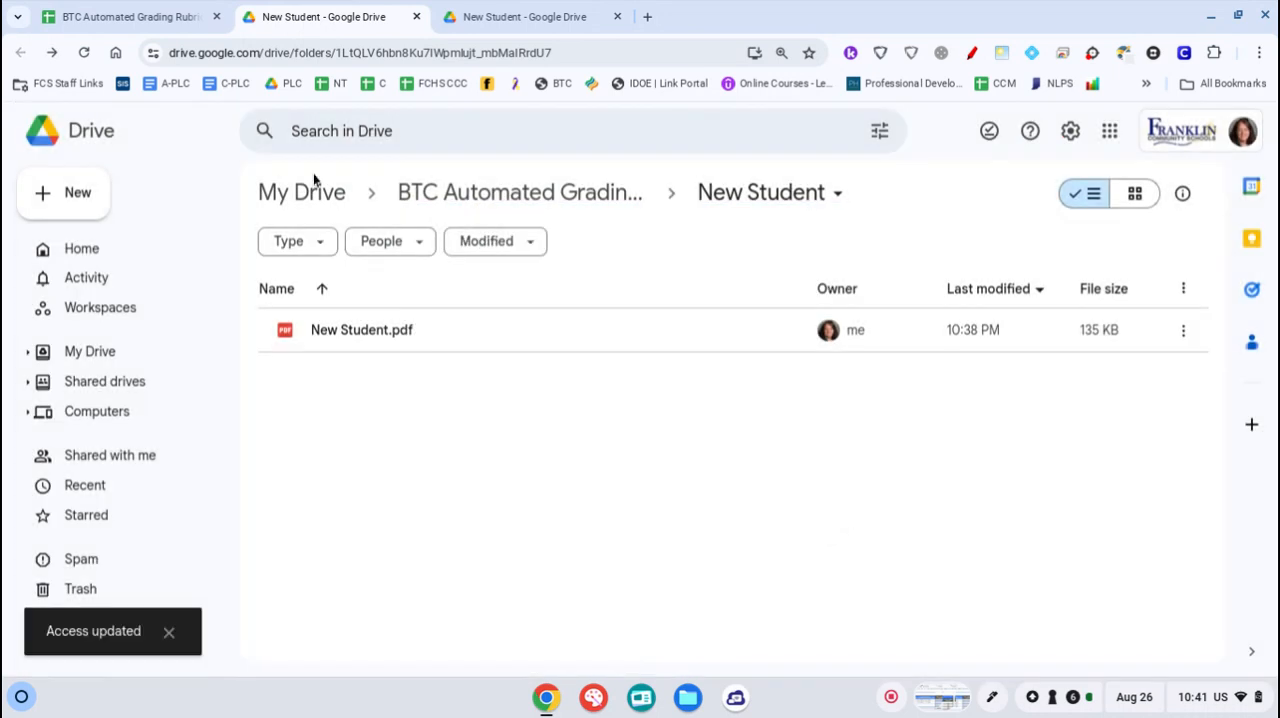
# Switch back to the grading rubric spreadsheet and look over the BTC commands for reports and sharing
pyautogui.click(97, 17)
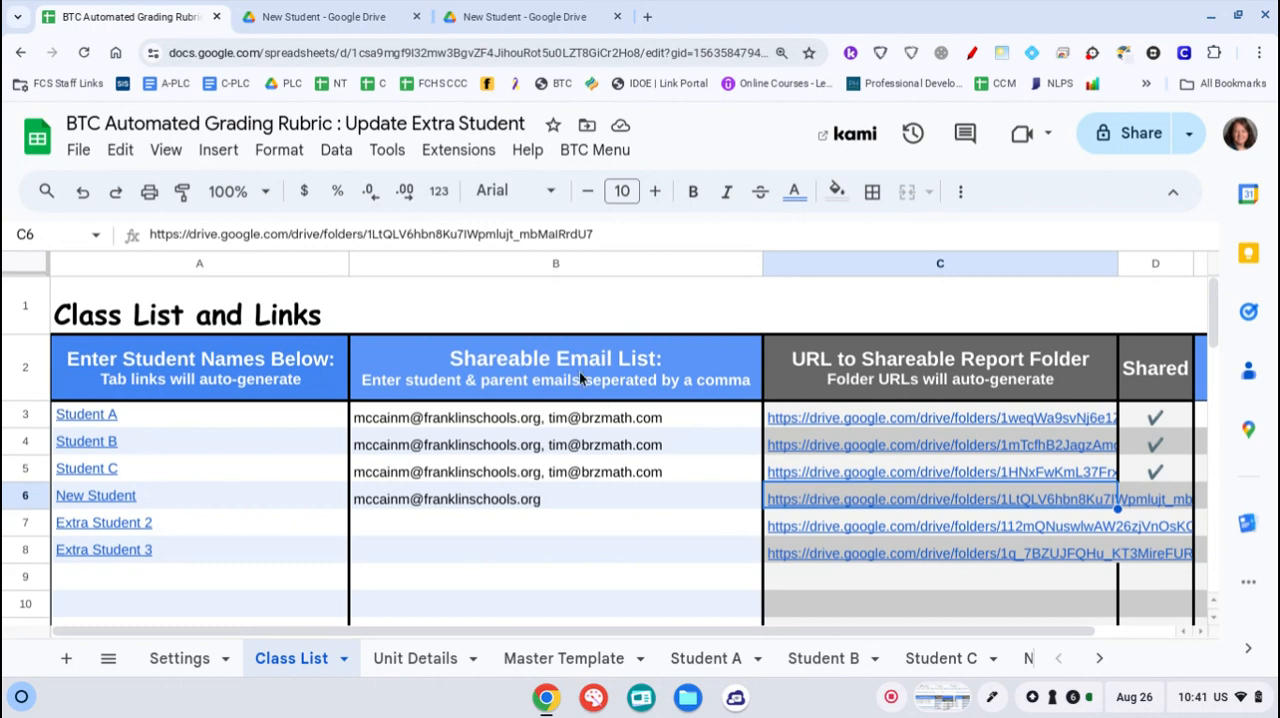
pyautogui.click(566, 156)
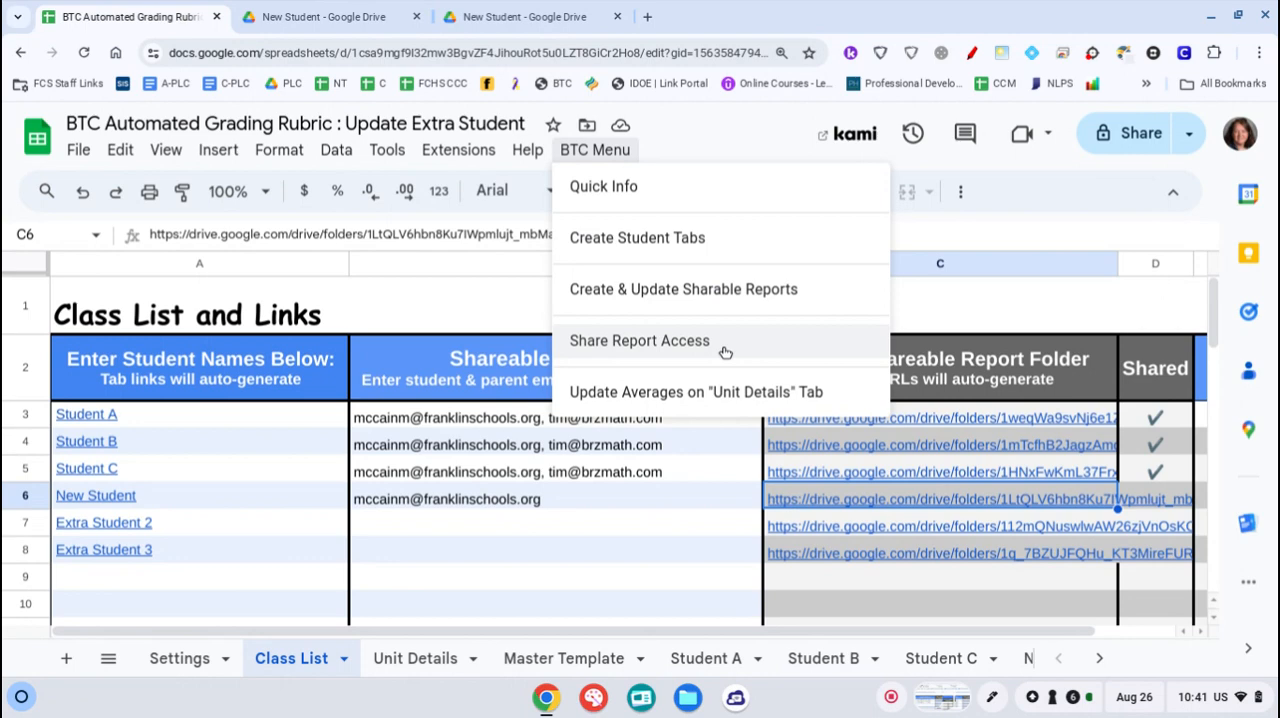
pyautogui.click(519, 582)
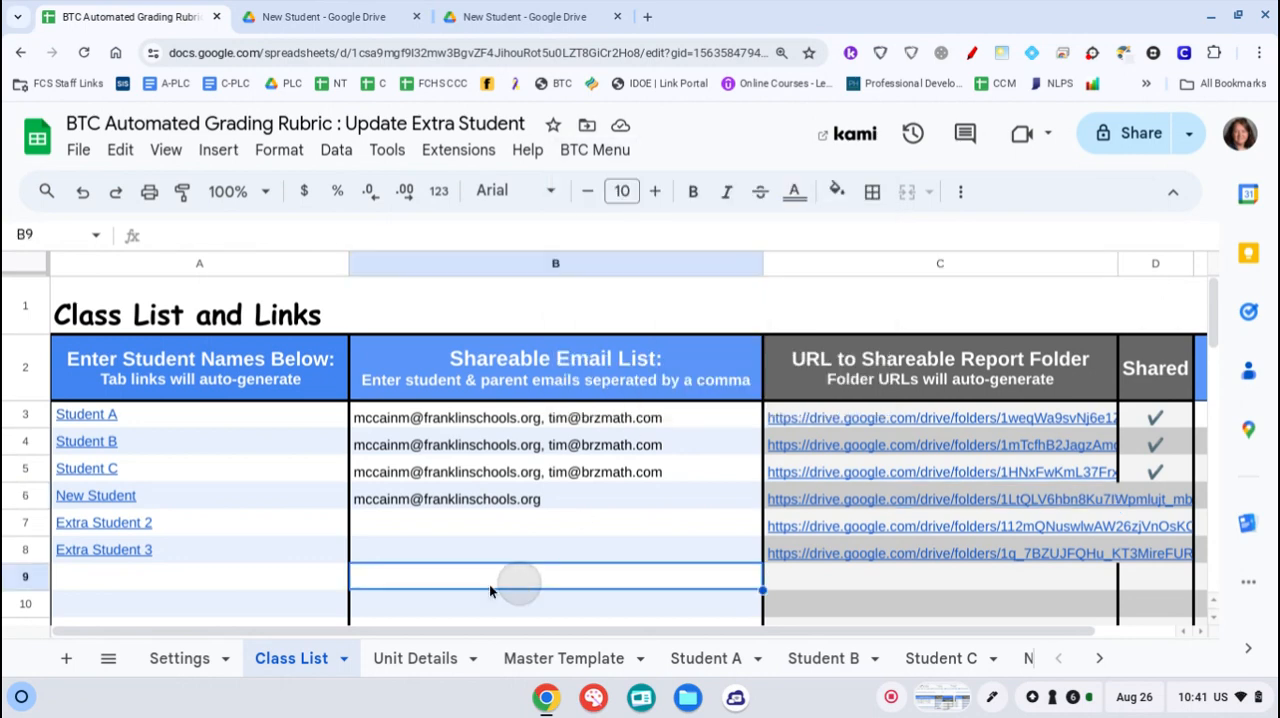
# Compare New Student's name in the Class List with the New Student sheet and return to the Class List
pyautogui.click(193, 498)
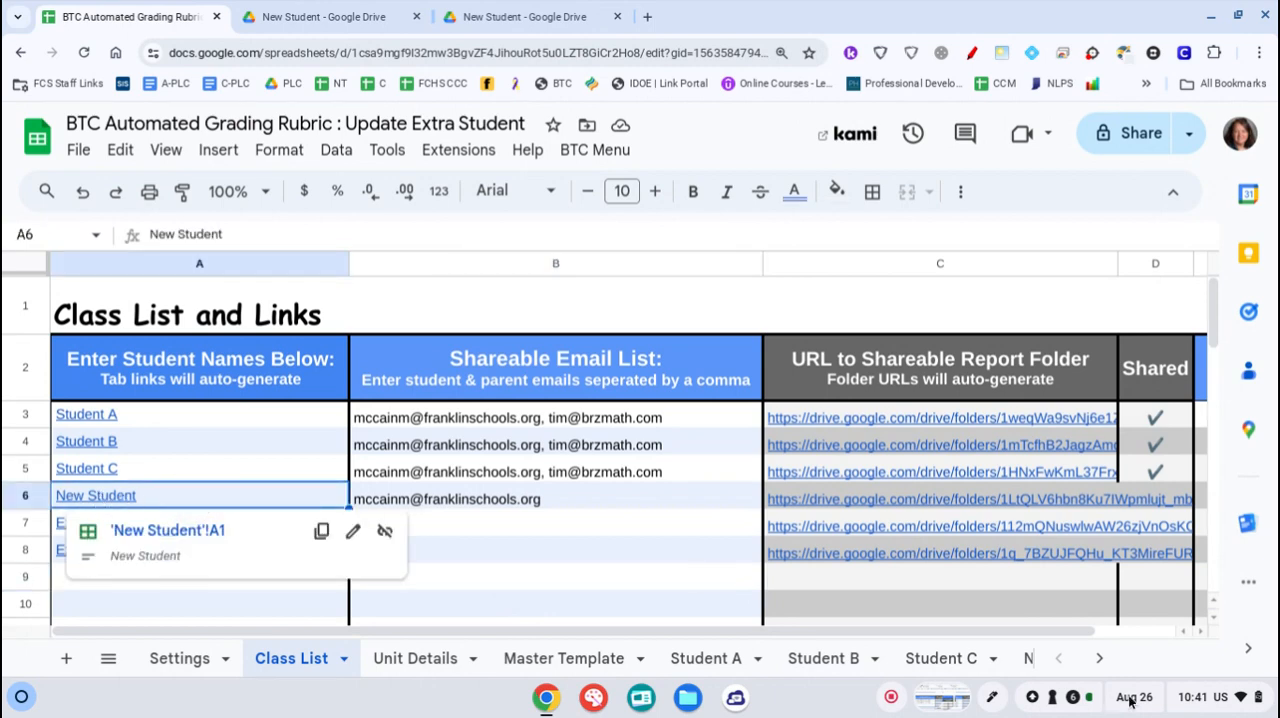
pyautogui.click(1028, 660)
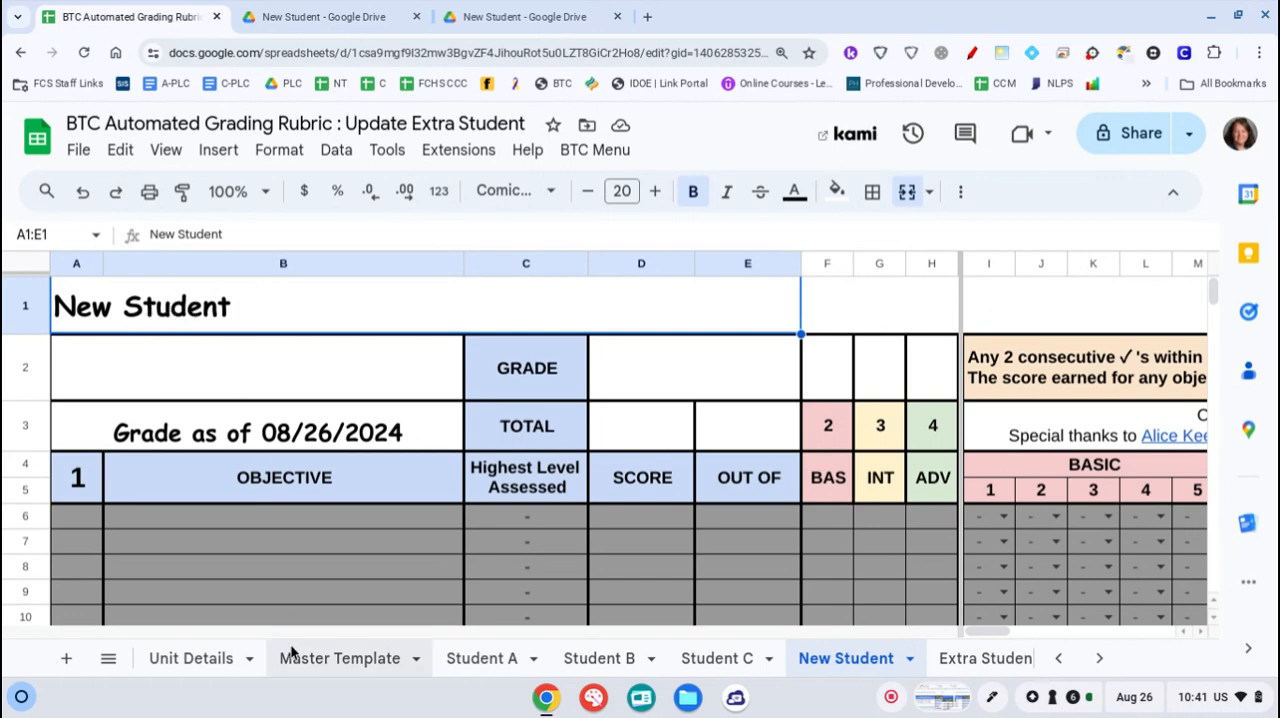
pyautogui.click(1058, 658)
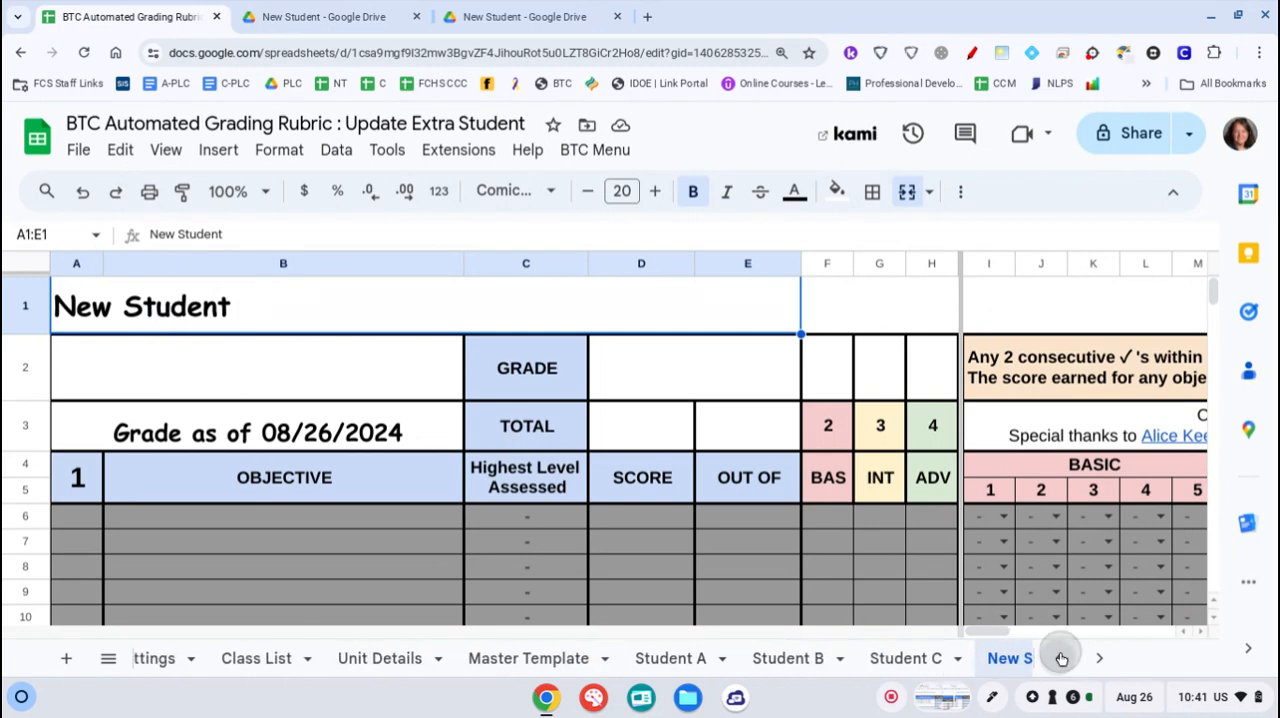
pyautogui.click(284, 672)
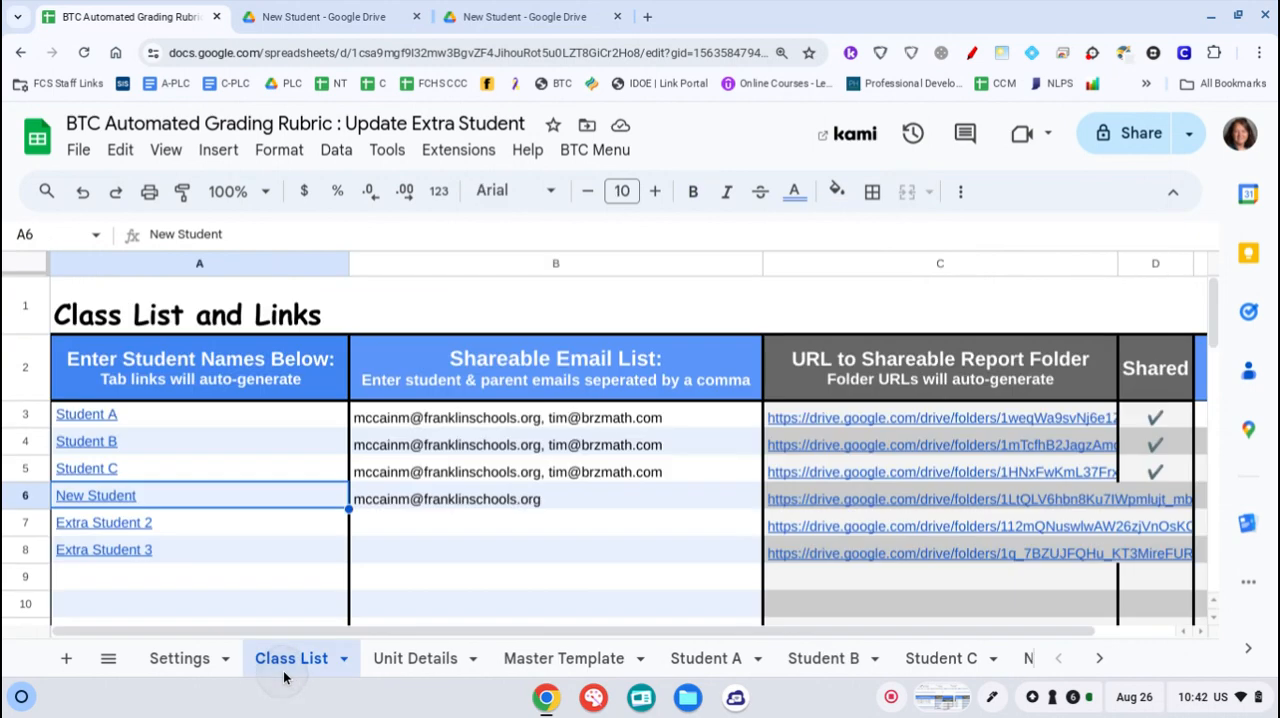
# Review New Student's report folder link, shareable e-mail entry and the BTC commands from the Class List
pyautogui.moveTo(798, 505)
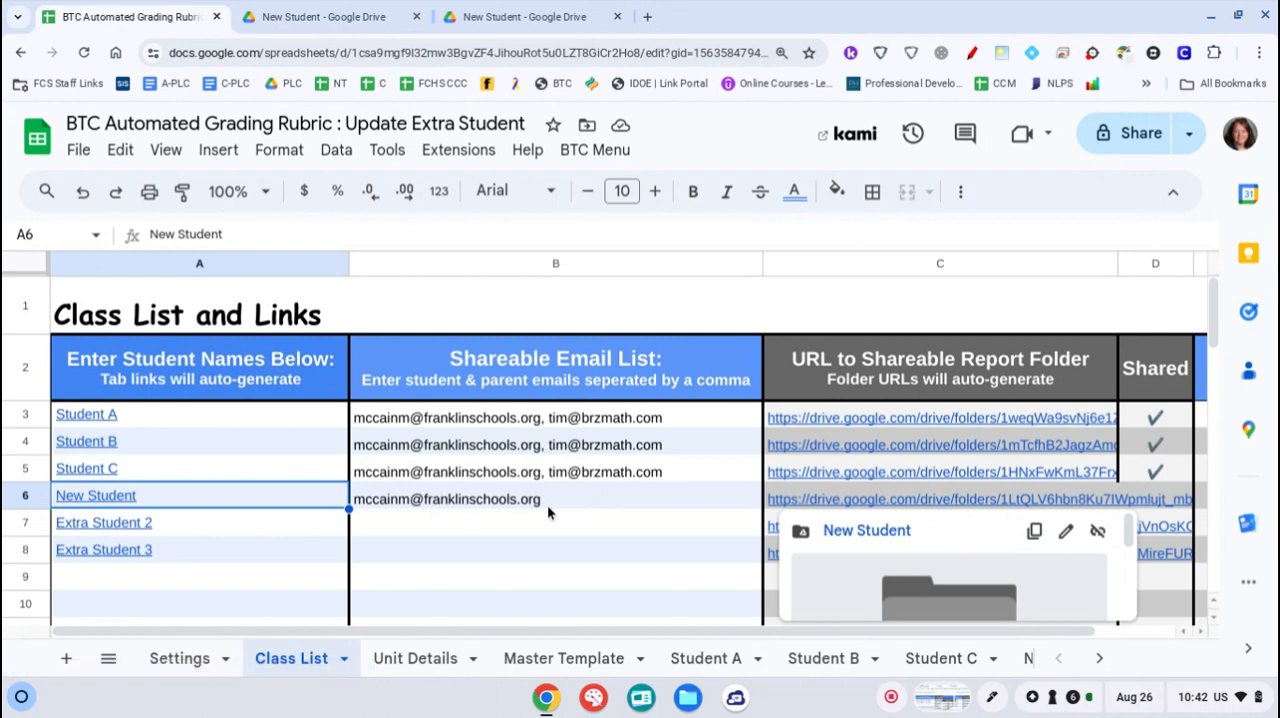
pyautogui.moveTo(596, 502)
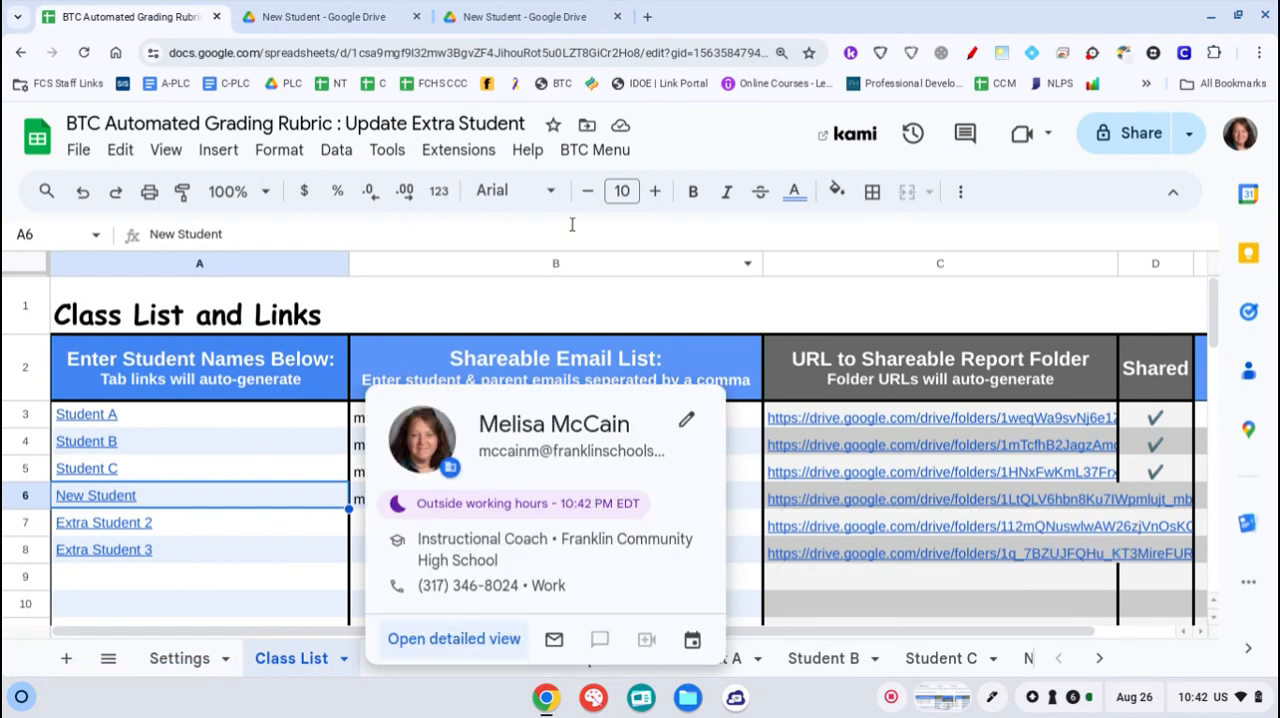
pyautogui.click(600, 150)
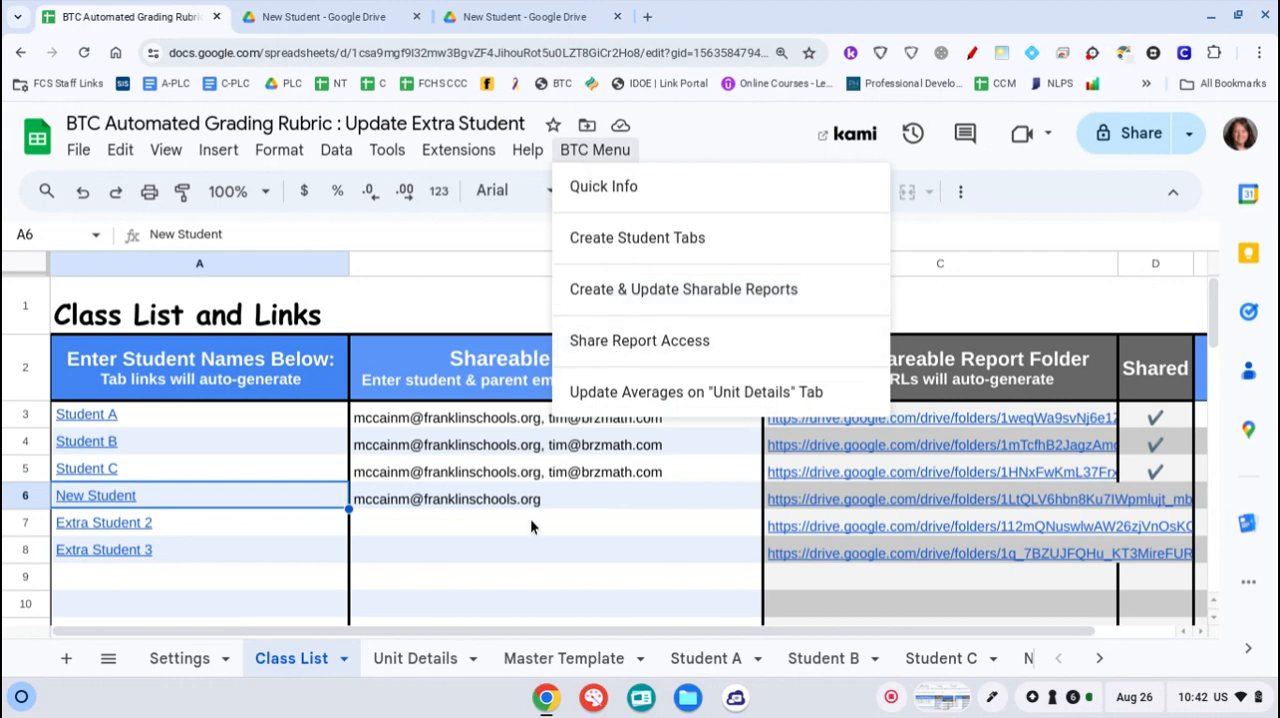
pyautogui.click(804, 494)
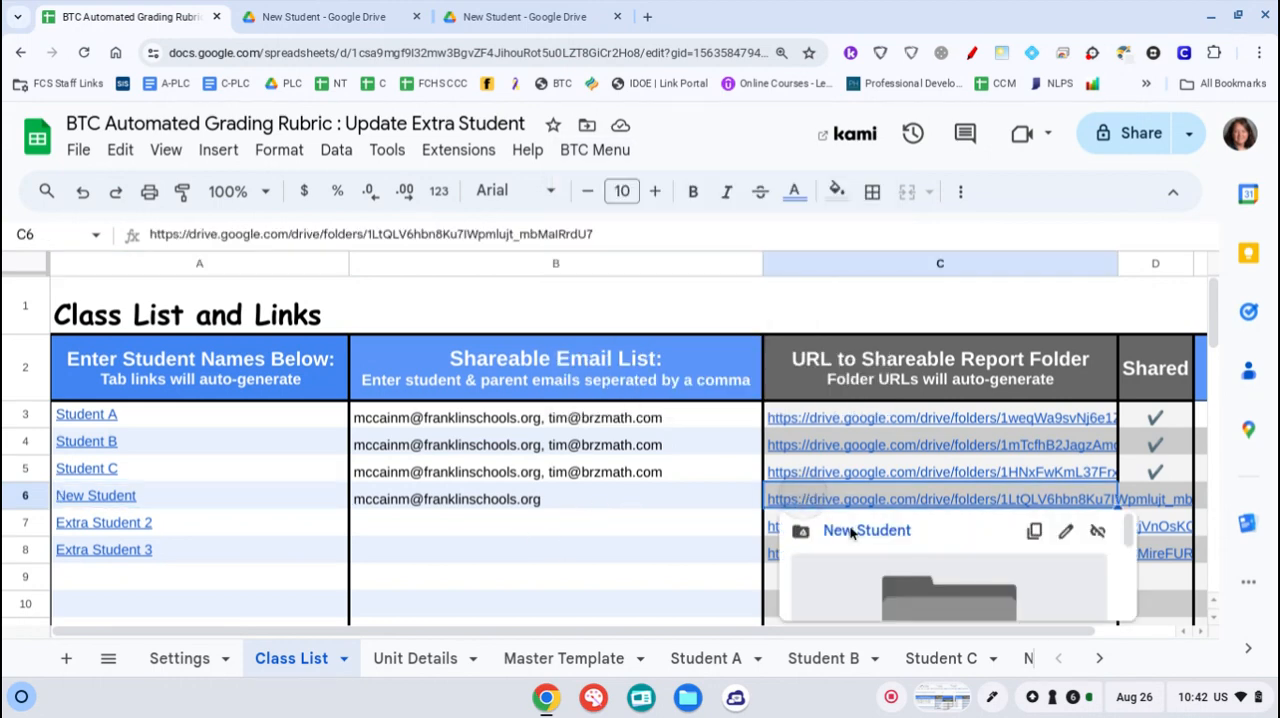
pyautogui.click(486, 567)
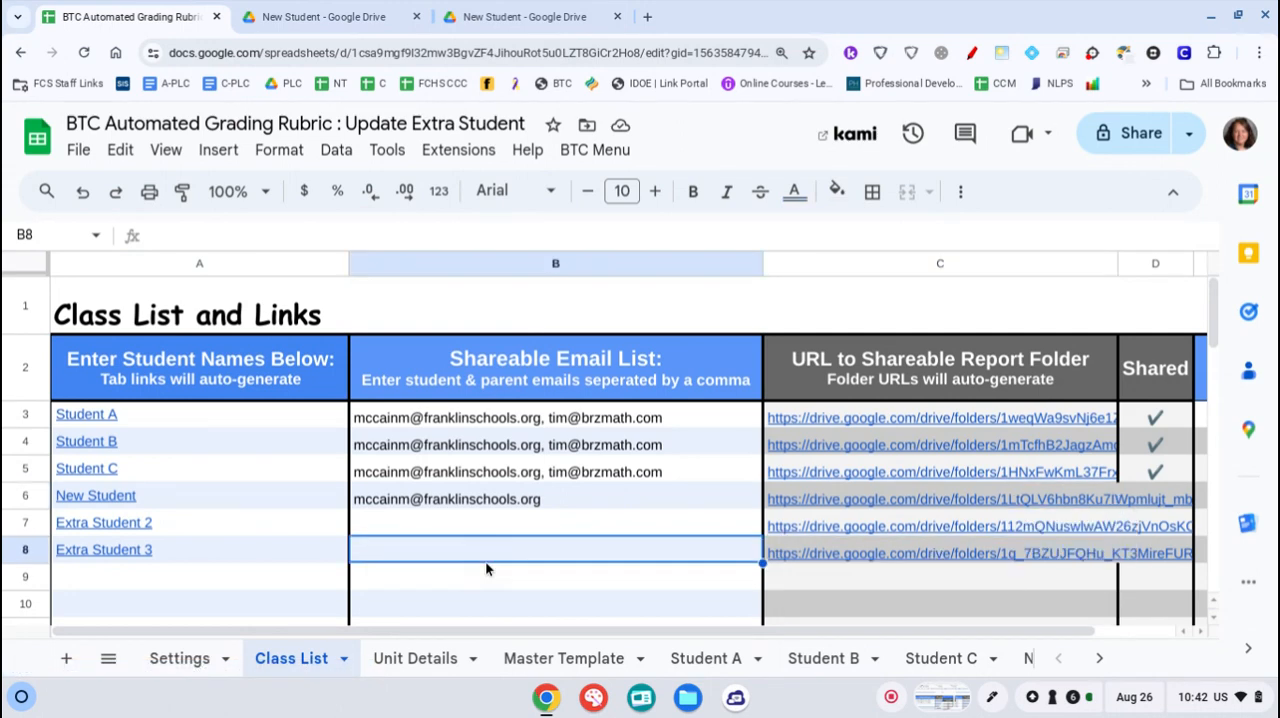